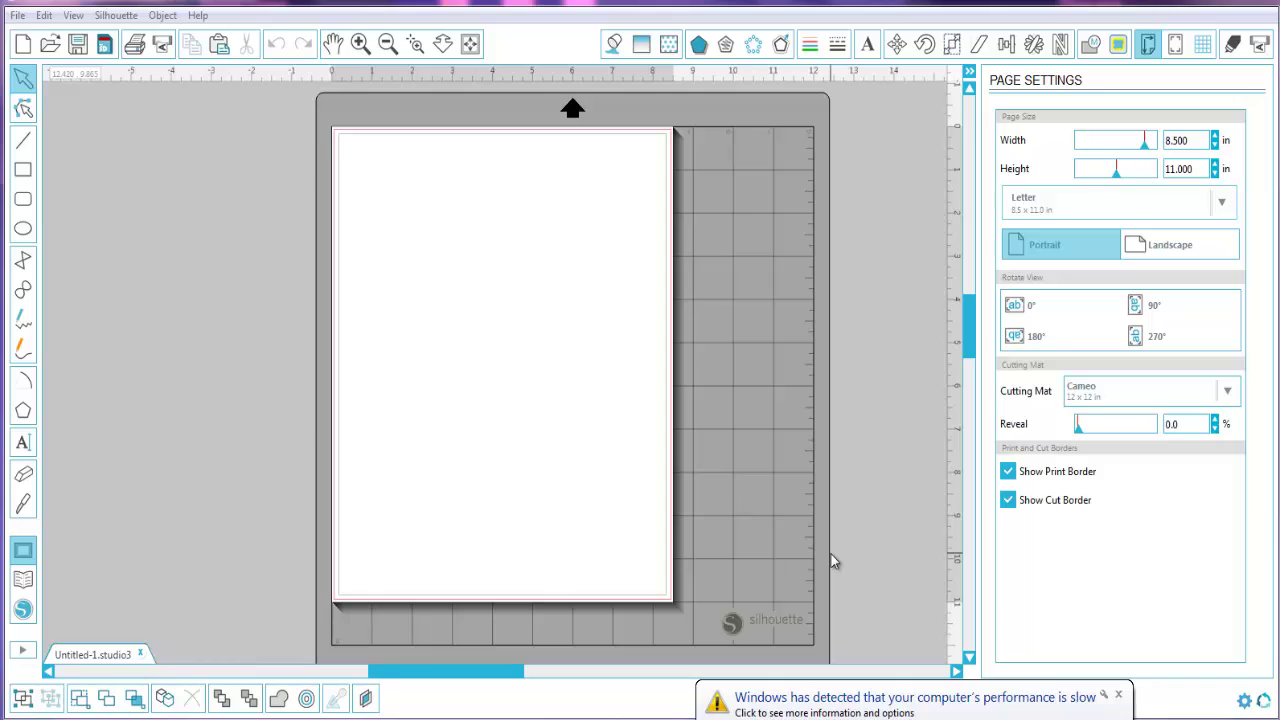
{"action": "left_click", "coordinate": [198, 15]}
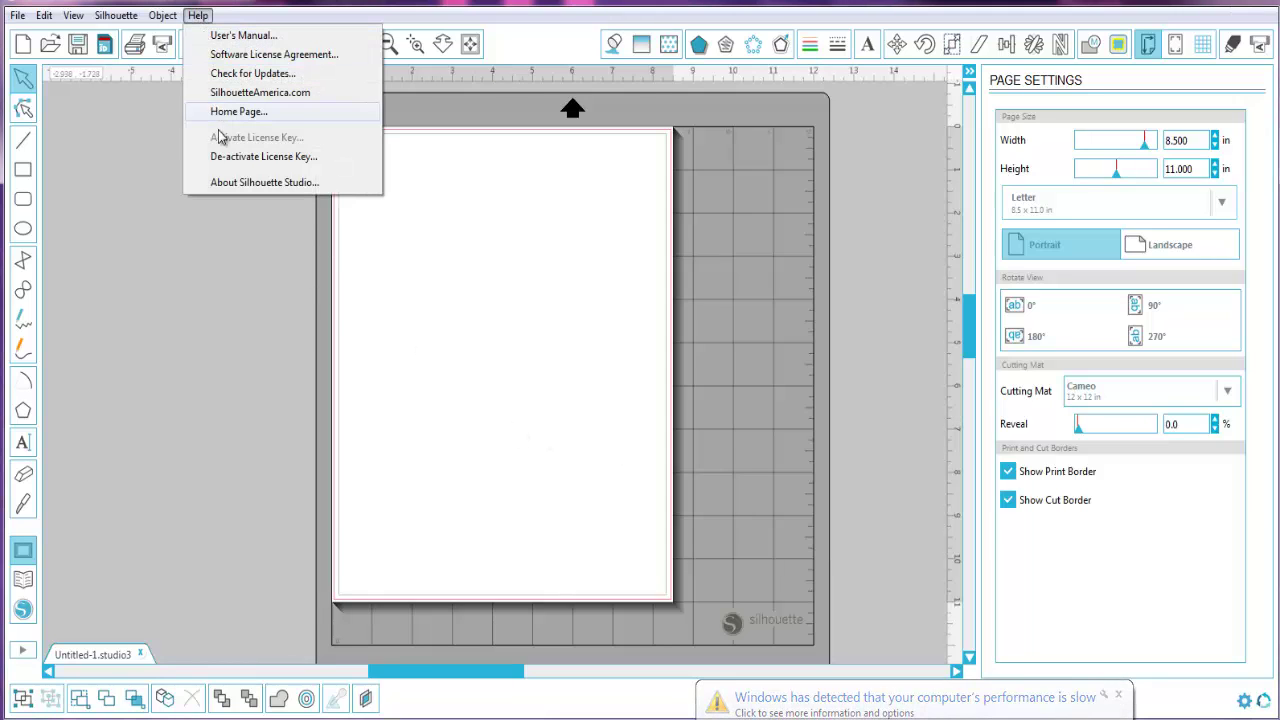
{"action": "left_click", "coordinate": [199, 270]}
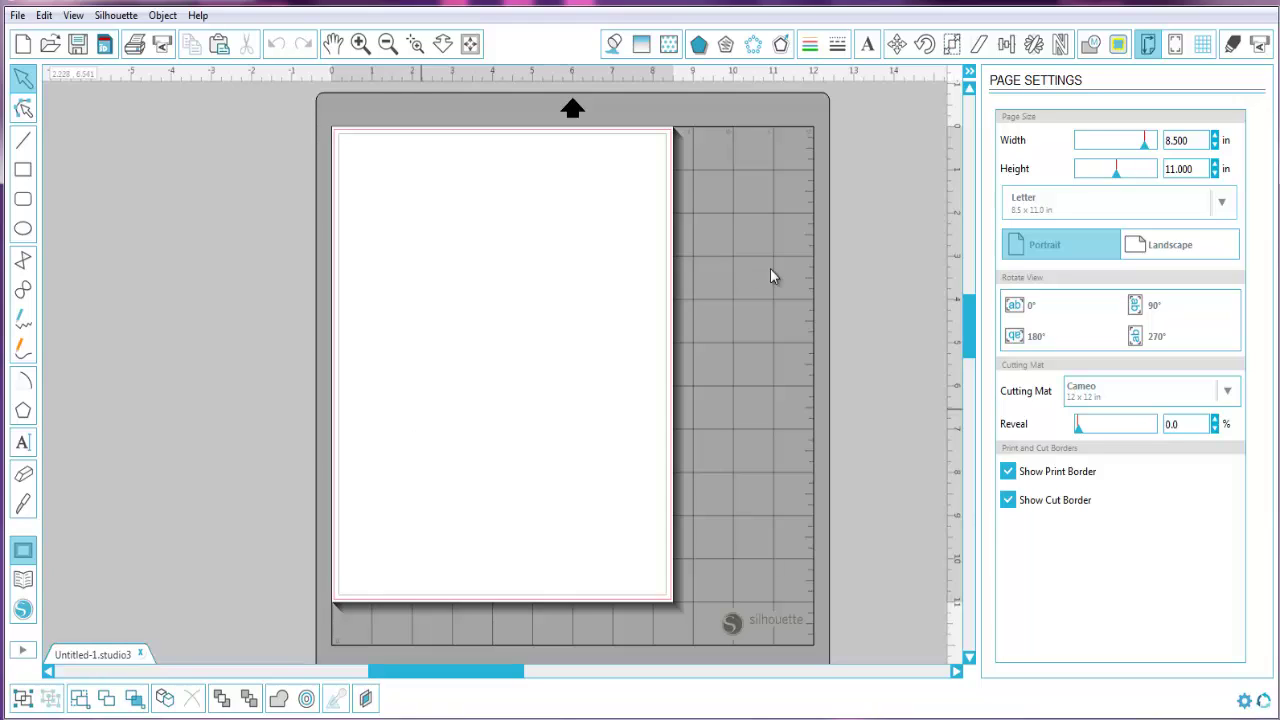
Open the cut settings and draw two vertically overlapping ellipses, about 3.02 x 3.56 in and 2.82 x 3.56 in
{"action": "left_click", "coordinate": [1232, 50]}
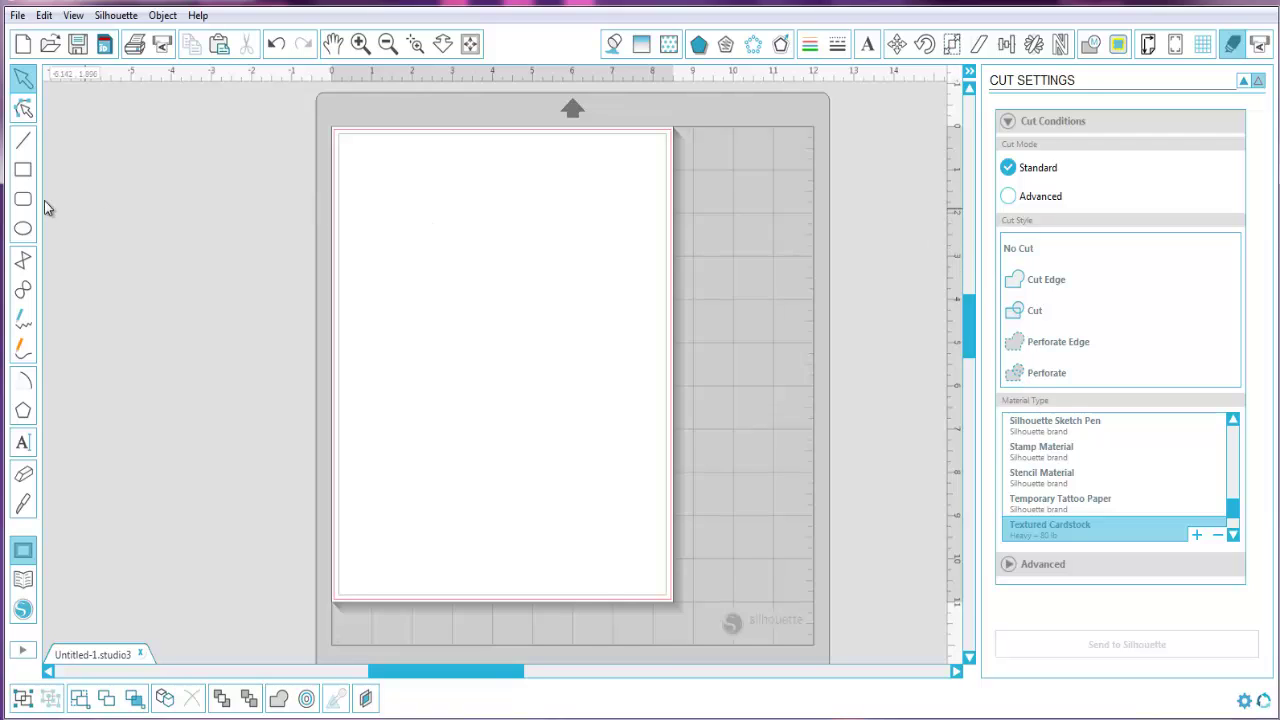
{"action": "left_click", "coordinate": [23, 228]}
{"action": "left_click_drag", "start_coordinate": [377, 189], "coordinate": [497, 340]}
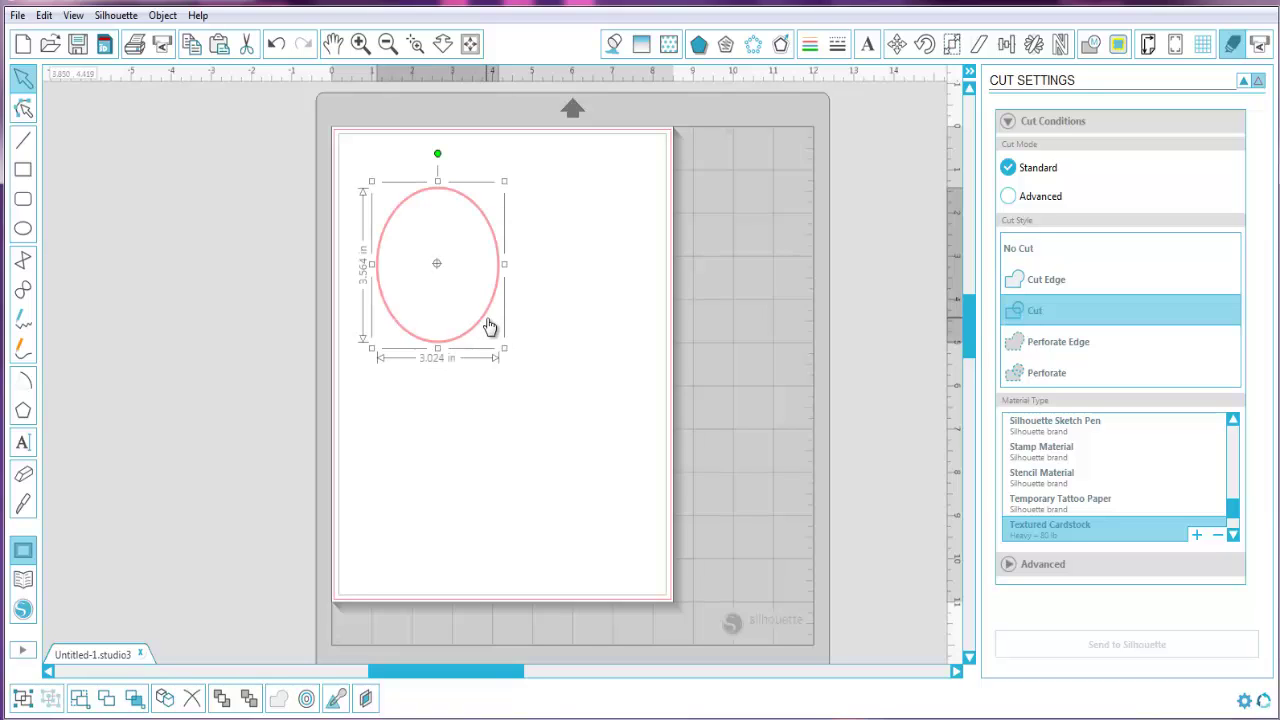
{"action": "left_click", "coordinate": [526, 488]}
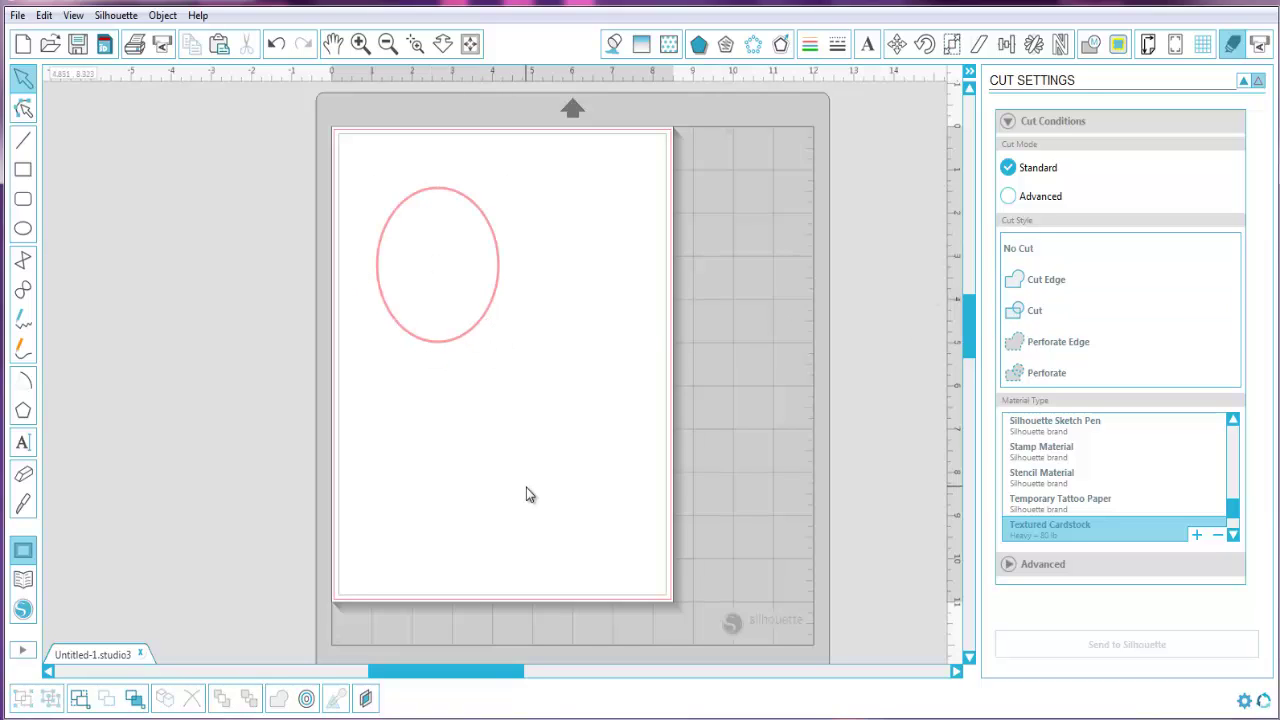
{"action": "left_click", "coordinate": [23, 228]}
{"action": "left_click_drag", "start_coordinate": [392, 291], "coordinate": [505, 444]}
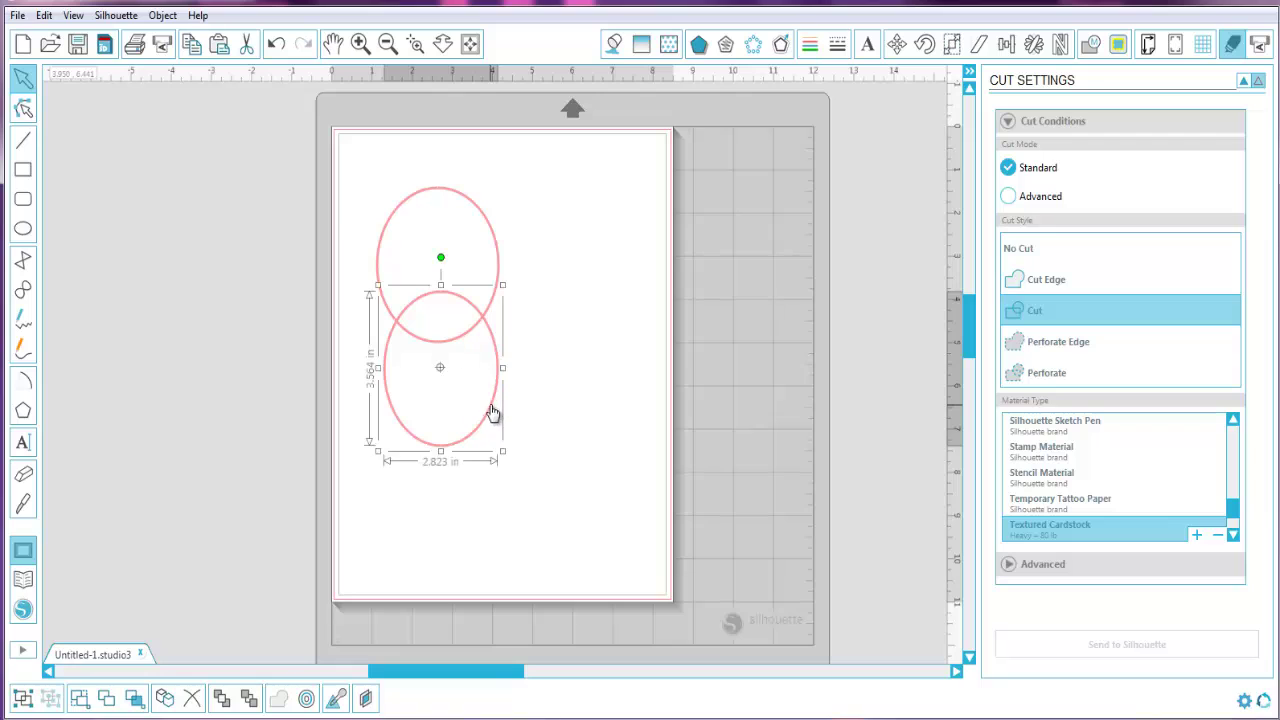
Set the cut style of both ellipses to Cut Edge
{"action": "left_click_drag", "start_coordinate": [340, 164], "coordinate": [492, 476]}
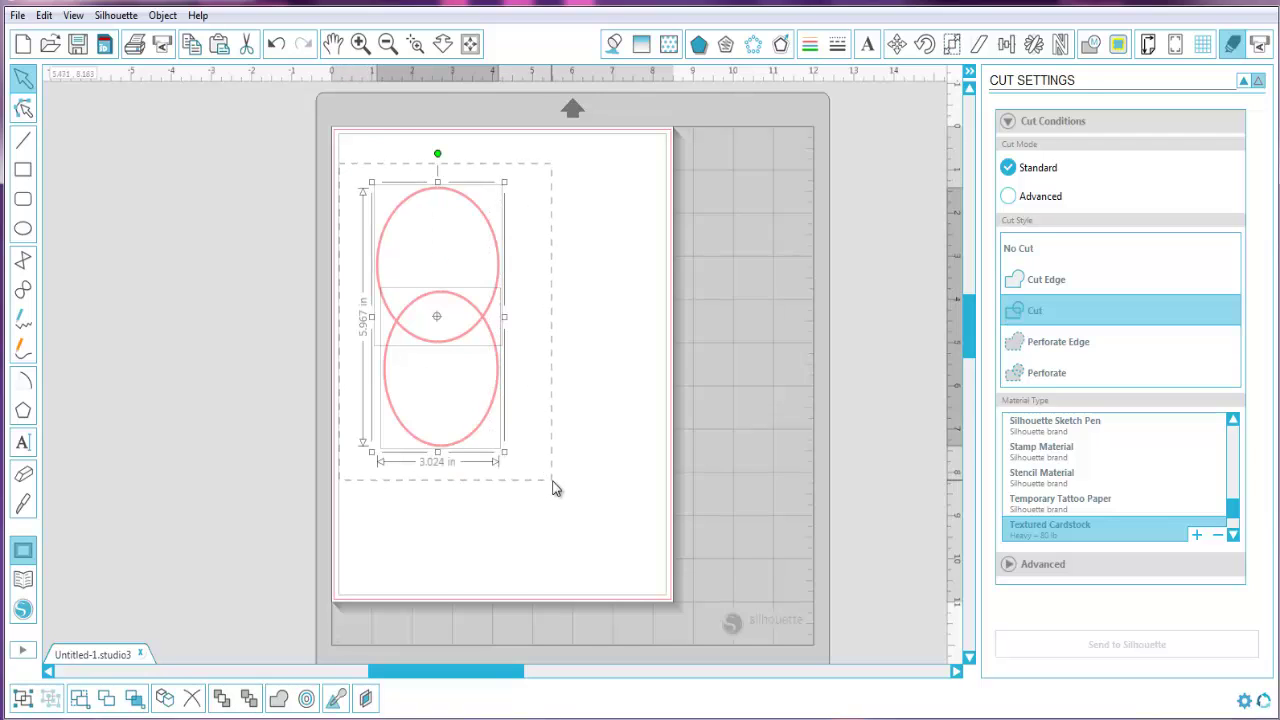
{"action": "left_click", "coordinate": [1044, 281]}
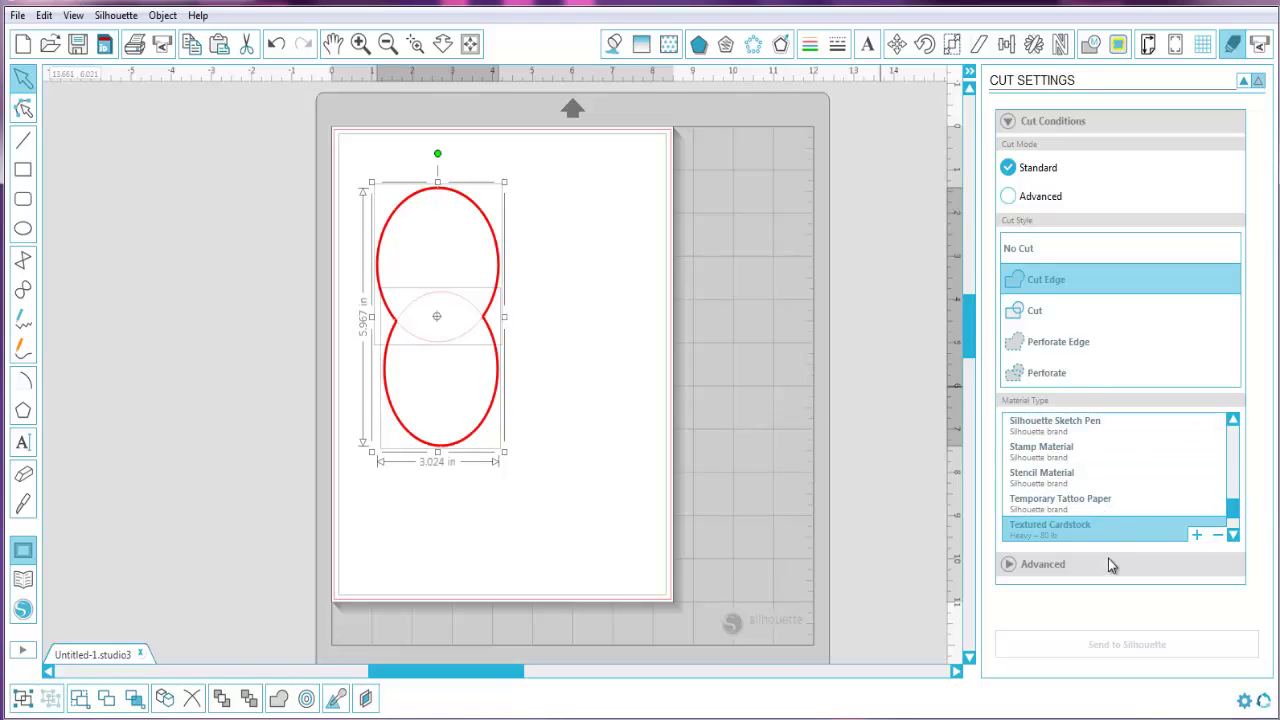
Review the material types and the advanced after-cut, layer sorting and cut line sorting options
{"action": "scroll", "coordinate": [1237, 524], "scroll_direction": "down", "scroll_amount": 3}
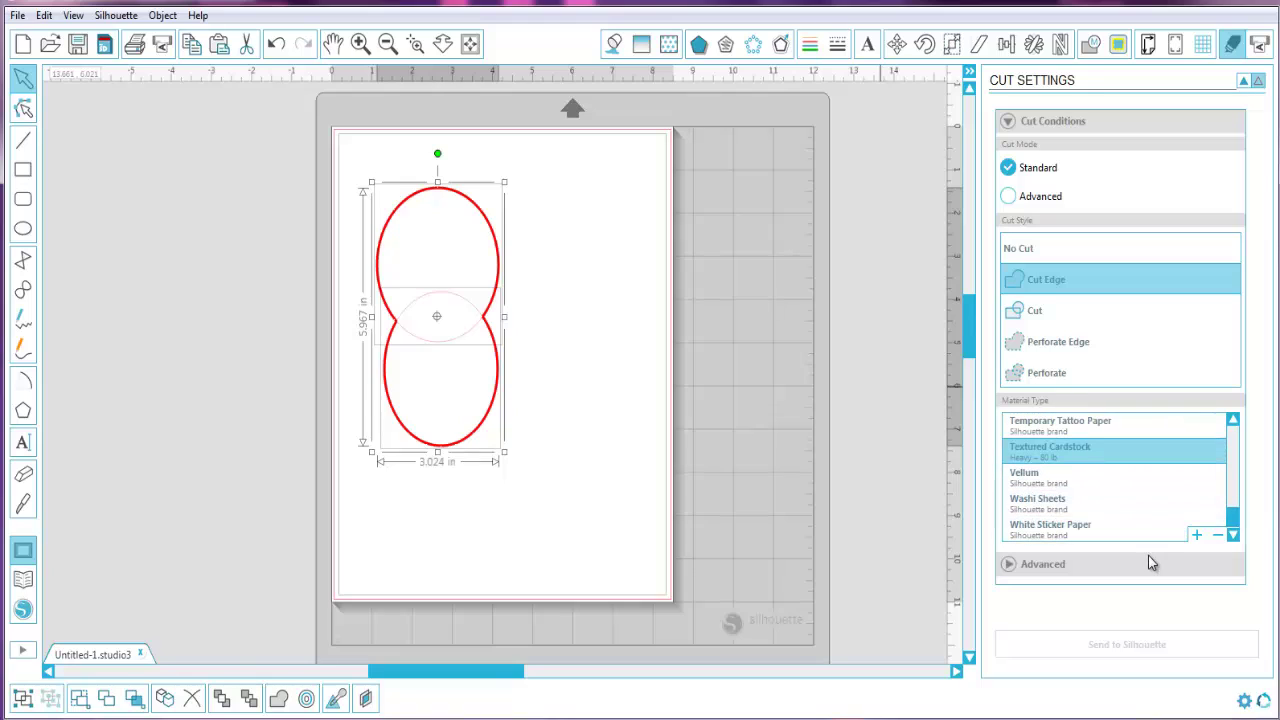
{"action": "left_click", "coordinate": [1008, 566]}
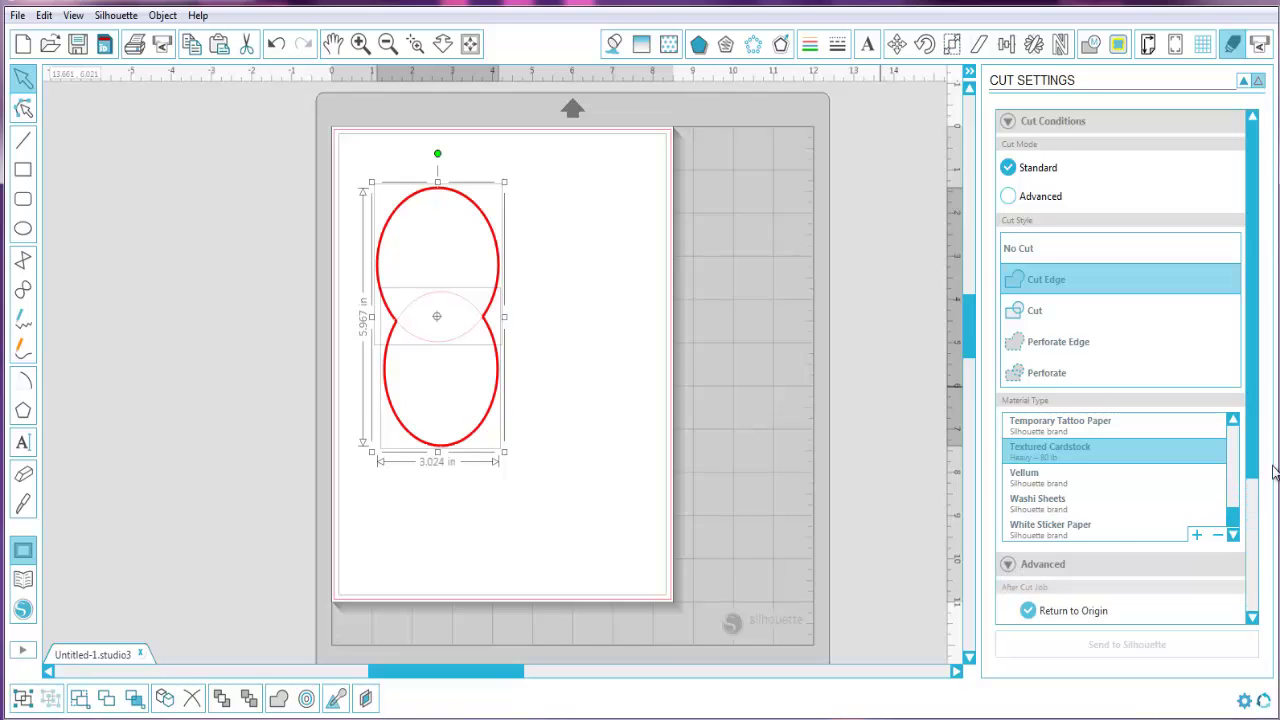
{"action": "left_click_drag", "start_coordinate": [1251, 374], "coordinate": [1278, 548]}
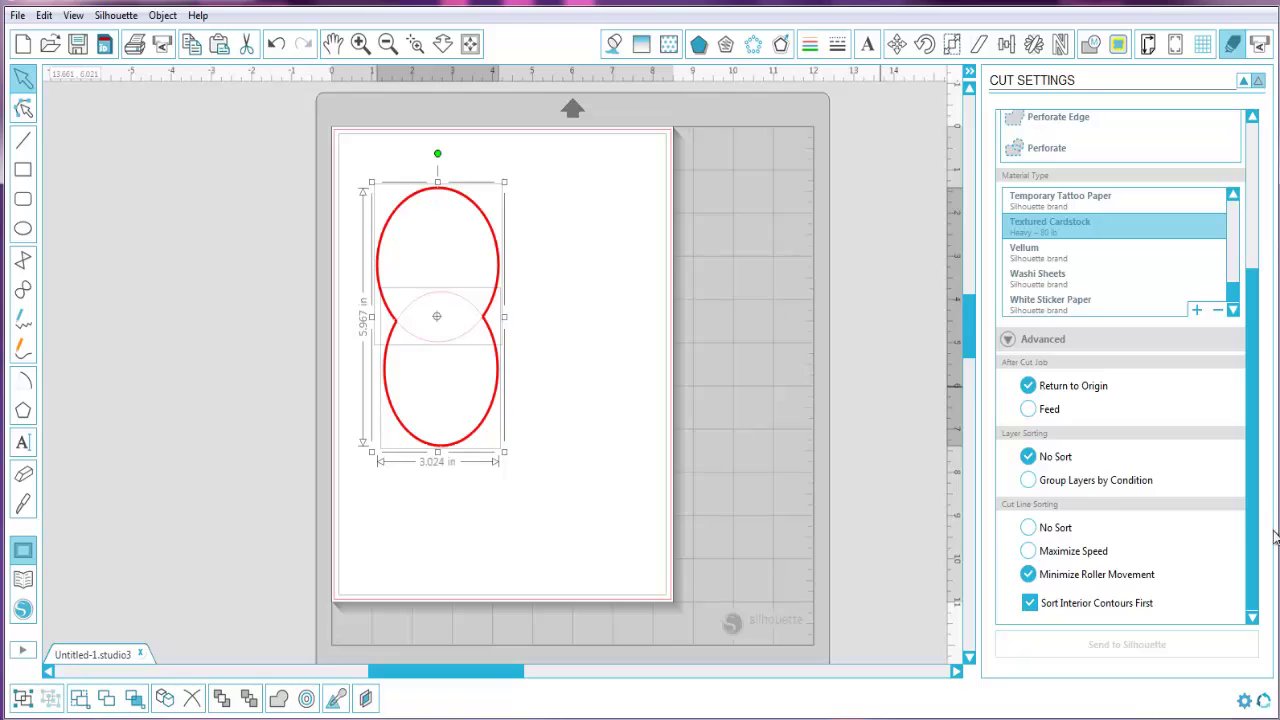
{"action": "scroll", "coordinate": [1120, 400], "scroll_direction": "up", "scroll_amount": 5}
{"action": "left_click", "coordinate": [617, 397]}
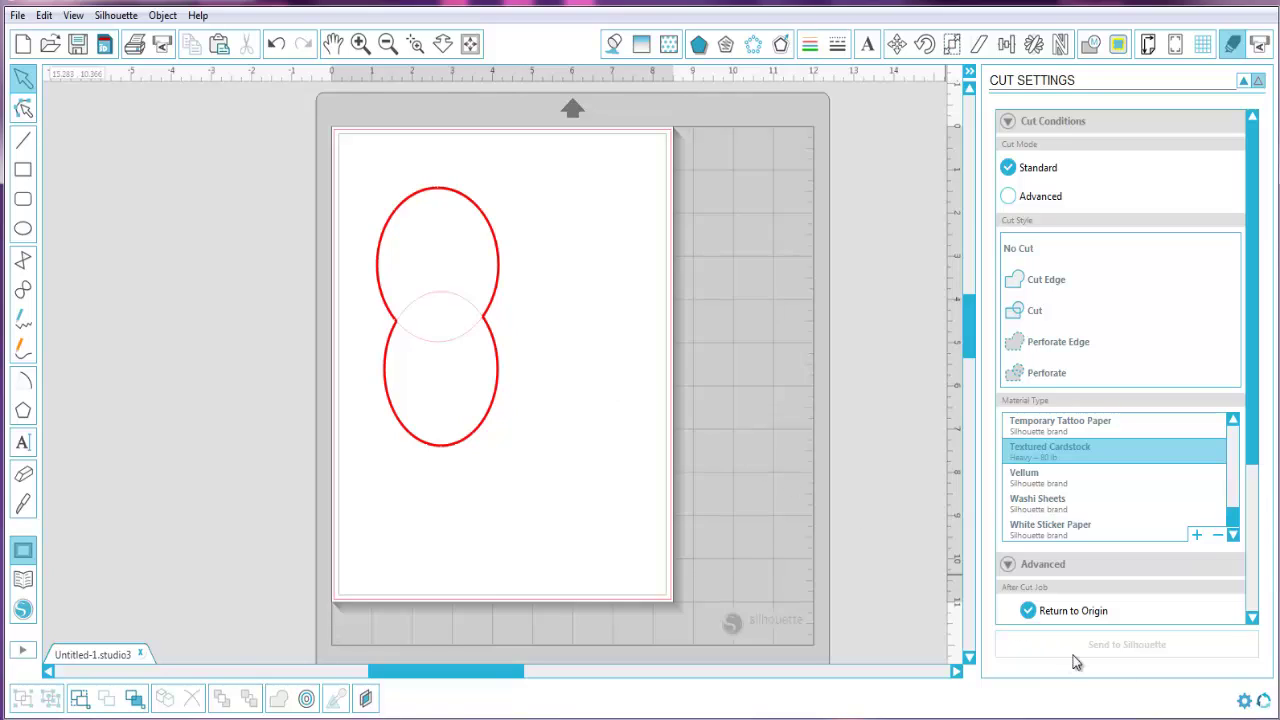
Review the Advanced preferences, down to the proxy and packet size options
{"action": "left_click", "coordinate": [1244, 702]}
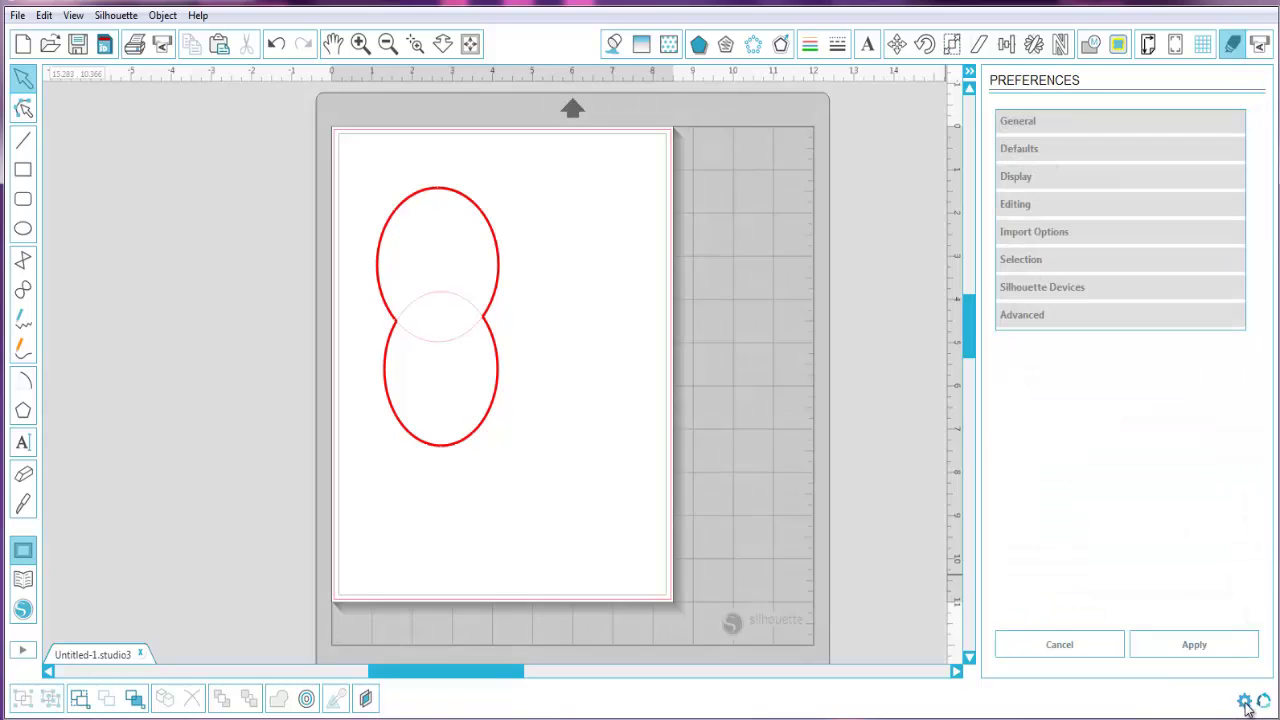
{"action": "left_click", "coordinate": [1024, 315]}
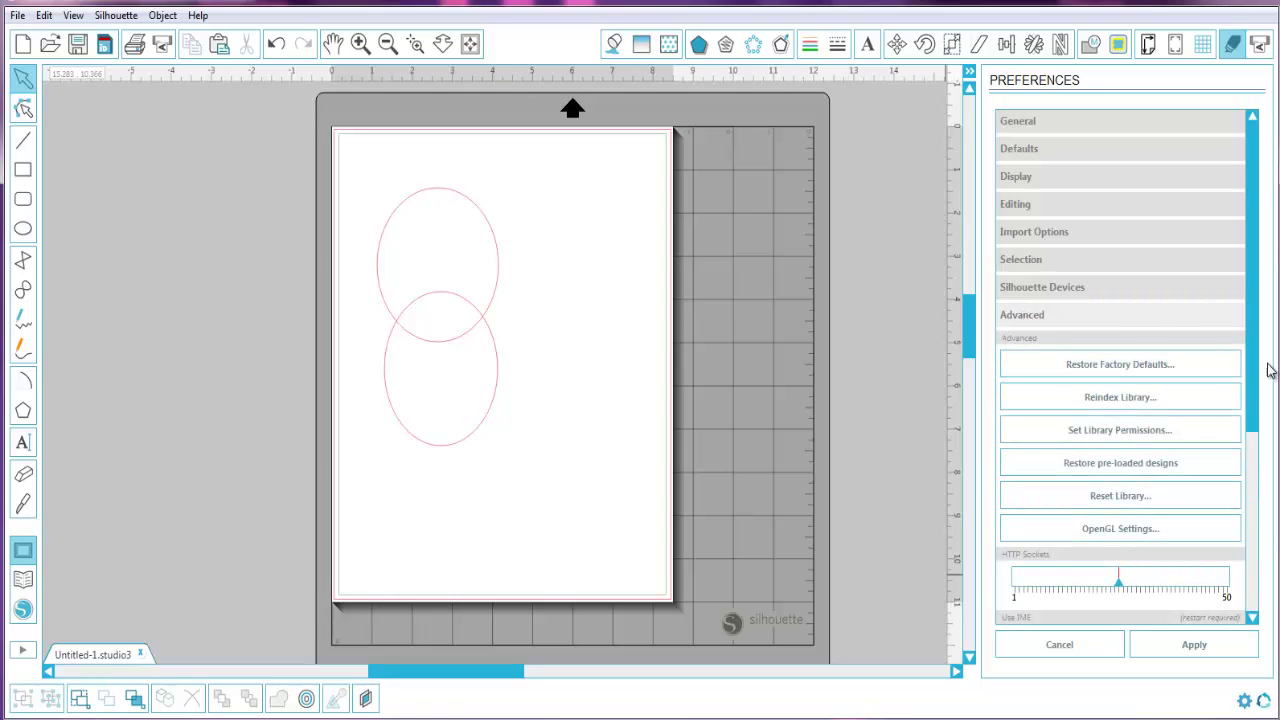
{"action": "left_click_drag", "start_coordinate": [1254, 333], "coordinate": [1277, 515]}
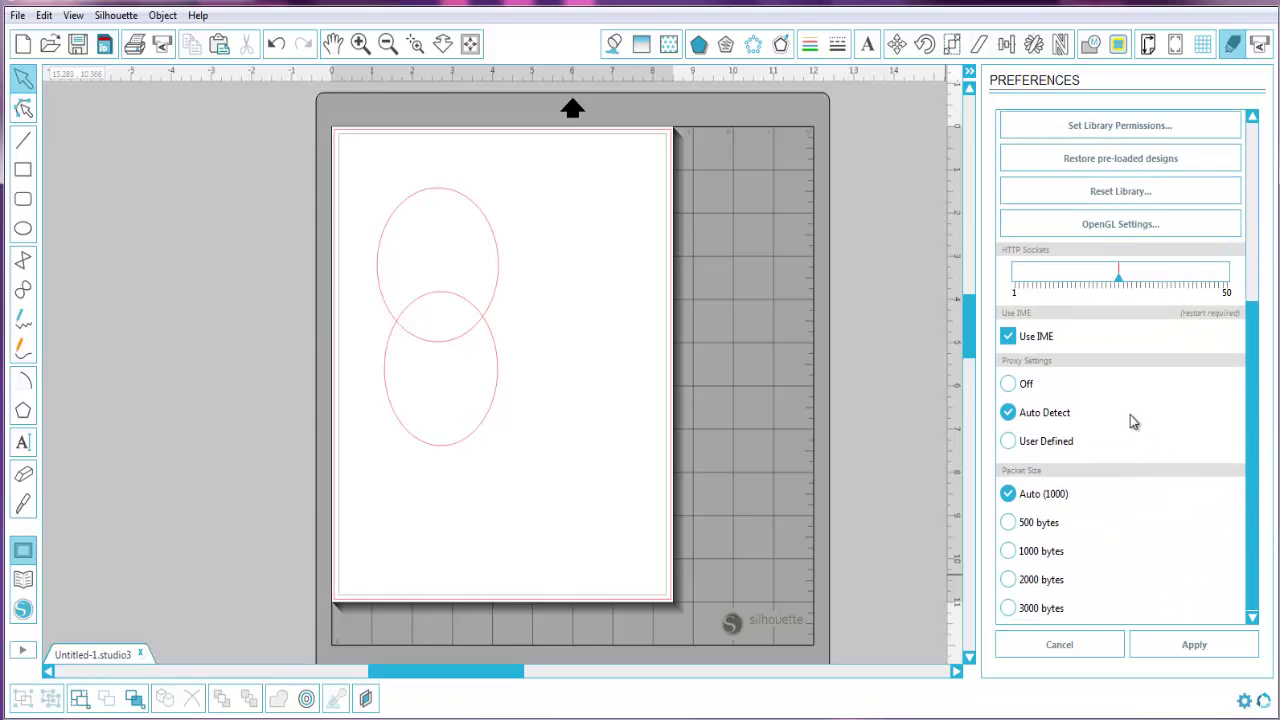
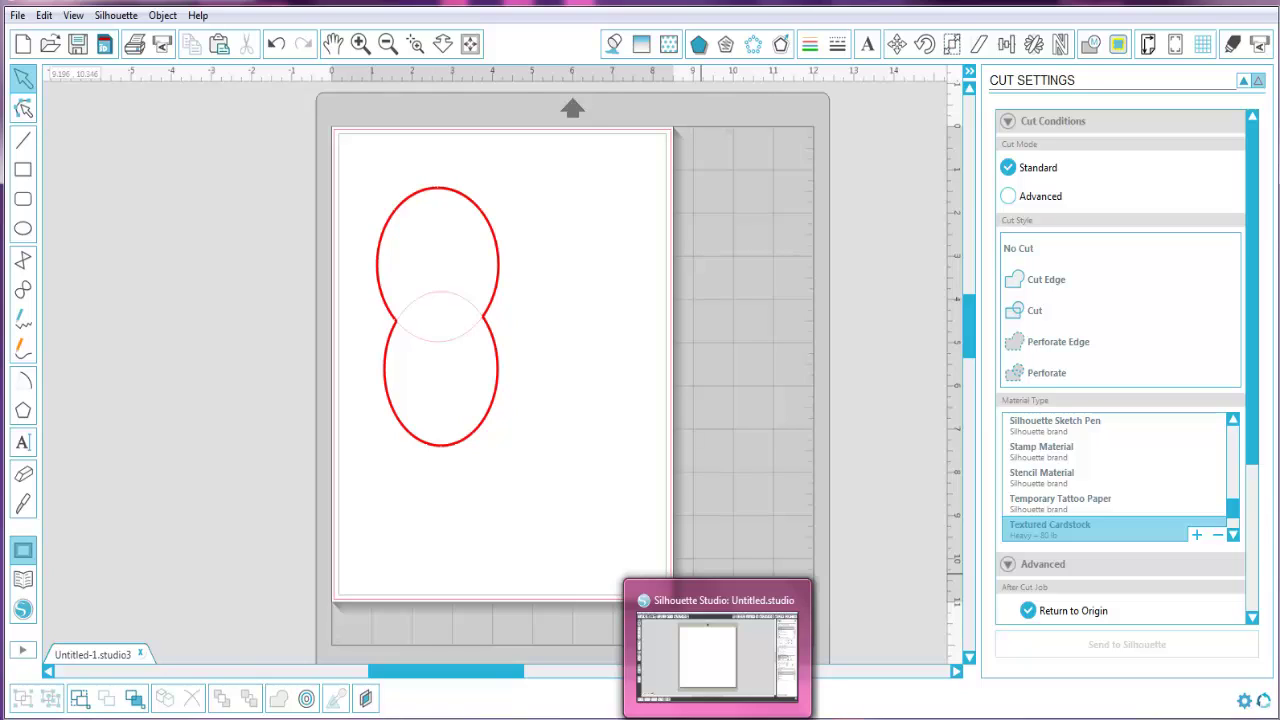
Switch to the Untitled.studio window, view the online store, and try to open the 3d tulips design from the library
{"action": "left_click", "coordinate": [717, 650]}
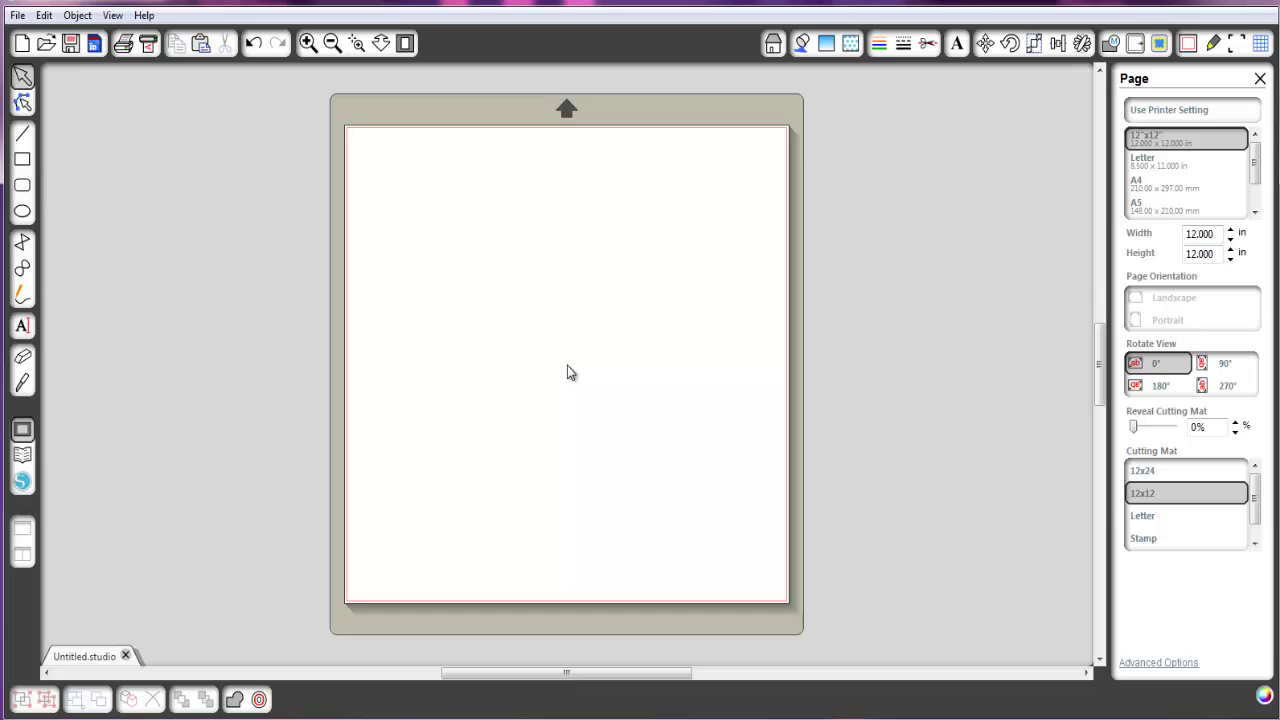
{"action": "left_click", "coordinate": [22, 481]}
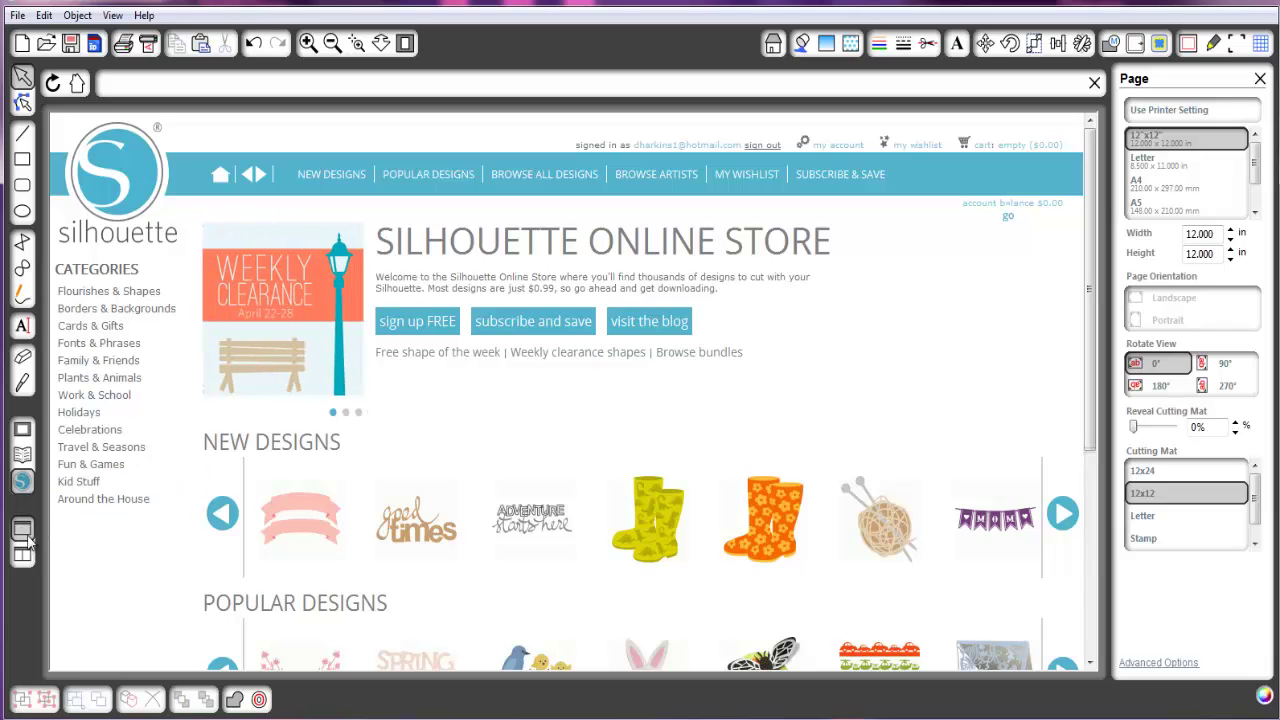
{"action": "left_click", "coordinate": [22, 456]}
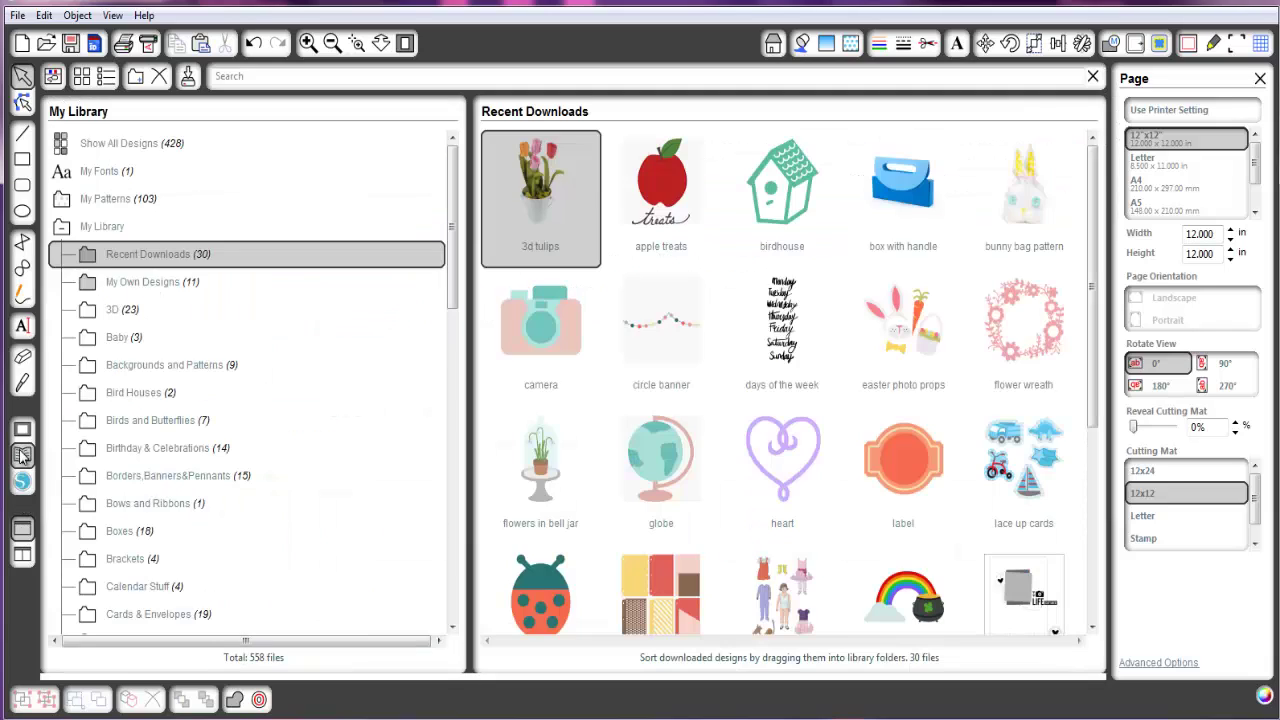
{"action": "double_click", "coordinate": [551, 218]}
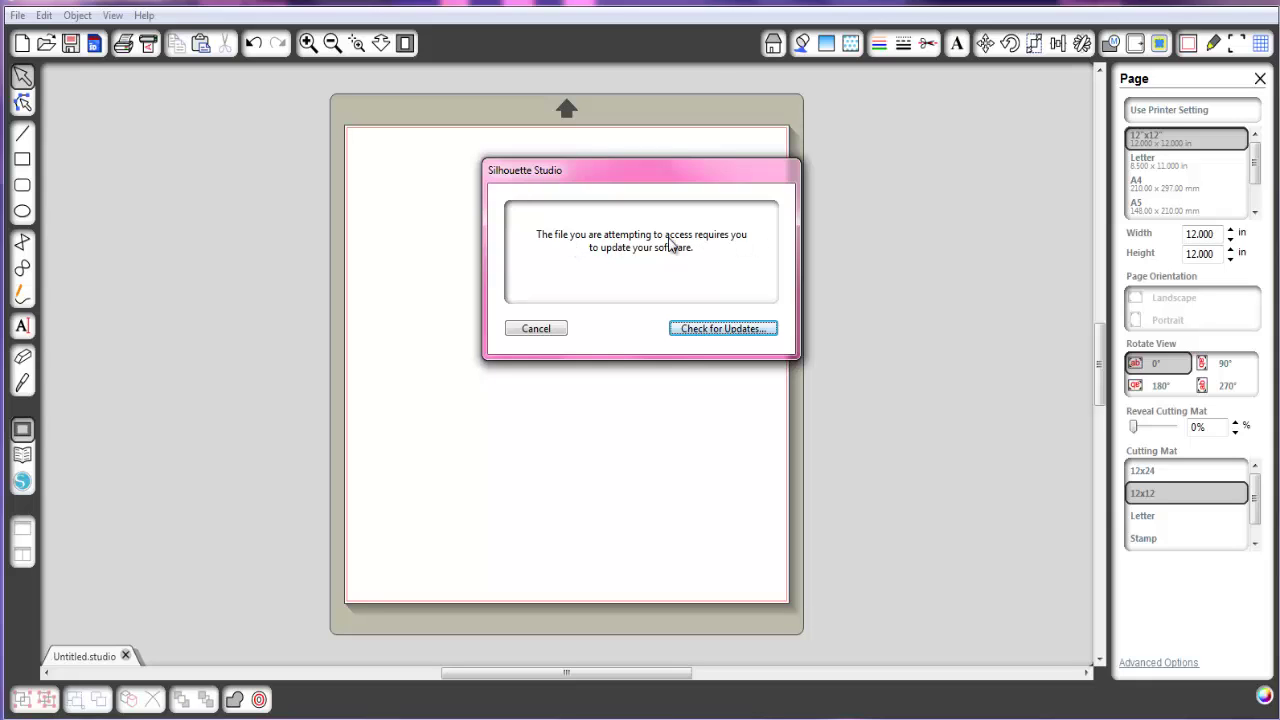
{"action": "left_click", "coordinate": [531, 328]}
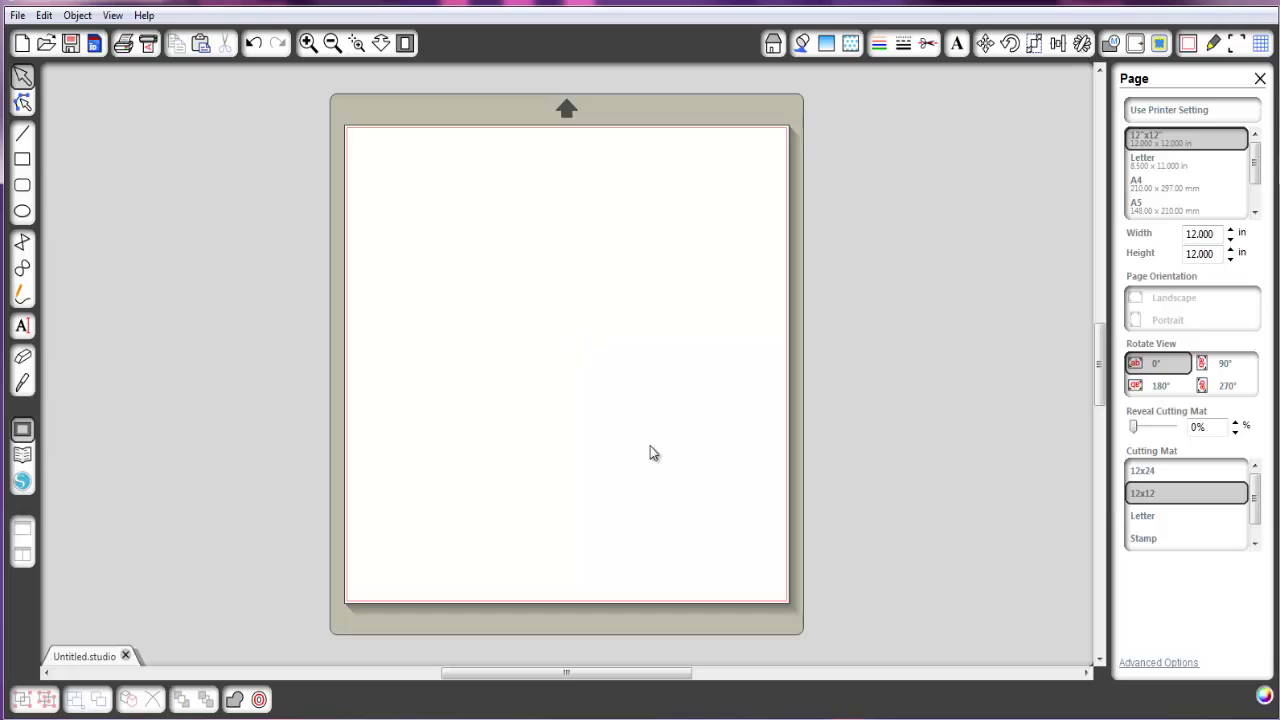
Return to the Untitled-1.studio3 window and set the cut mode to Advanced
{"action": "mouse_move", "coordinate": [667, 712]}
{"action": "left_click", "coordinate": [671, 655]}
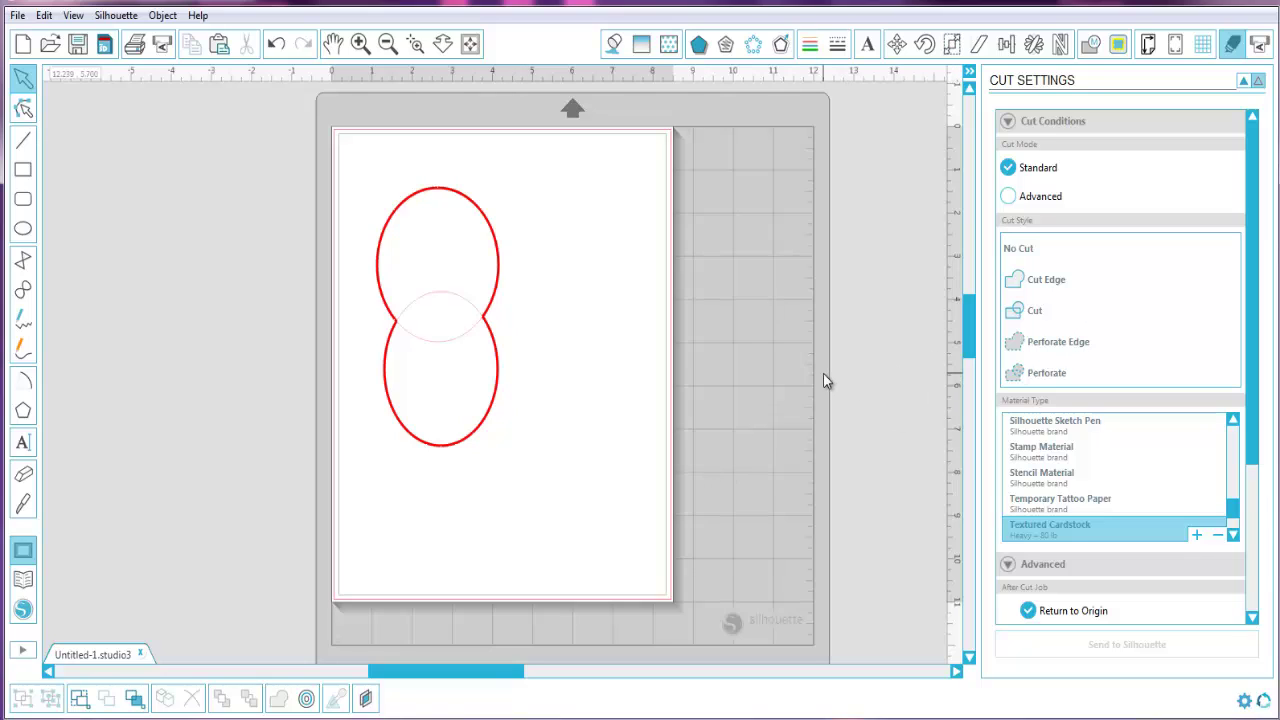
{"action": "left_click", "coordinate": [1046, 197]}
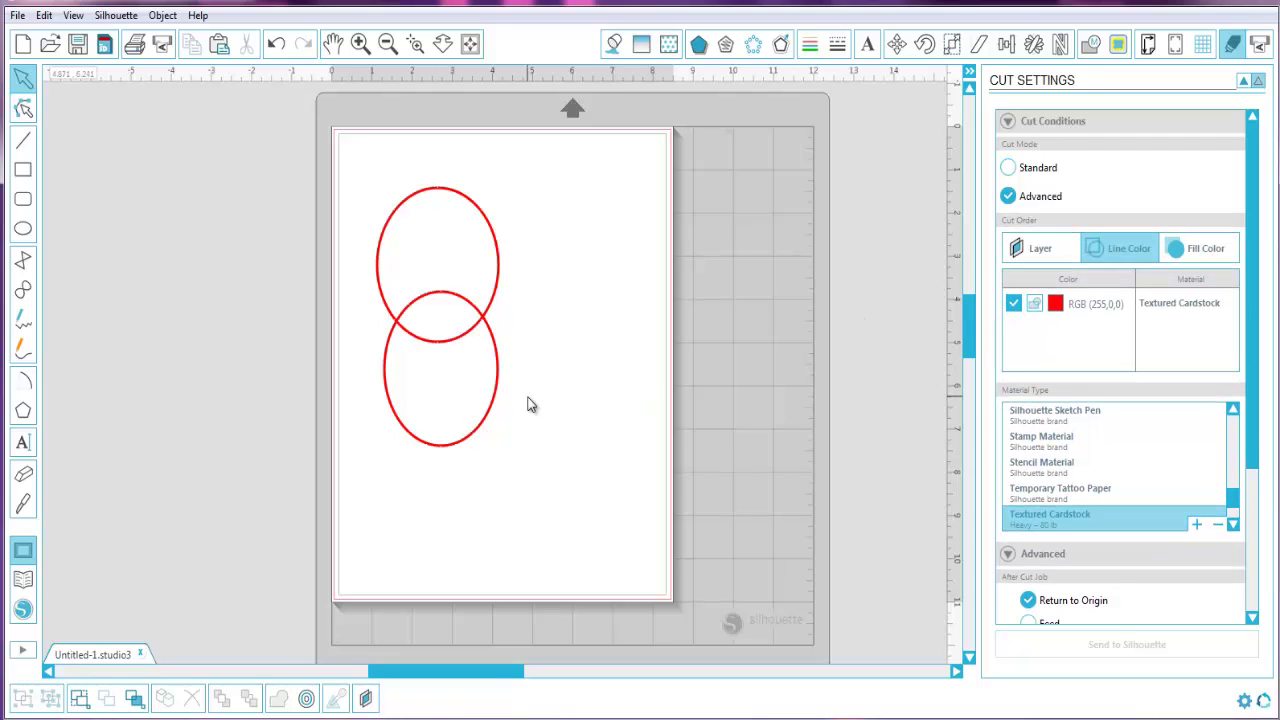
Compare the cut orders, choose Fill Color, and enable the No Color entry with an edge-only cut
{"action": "left_click", "coordinate": [1036, 254]}
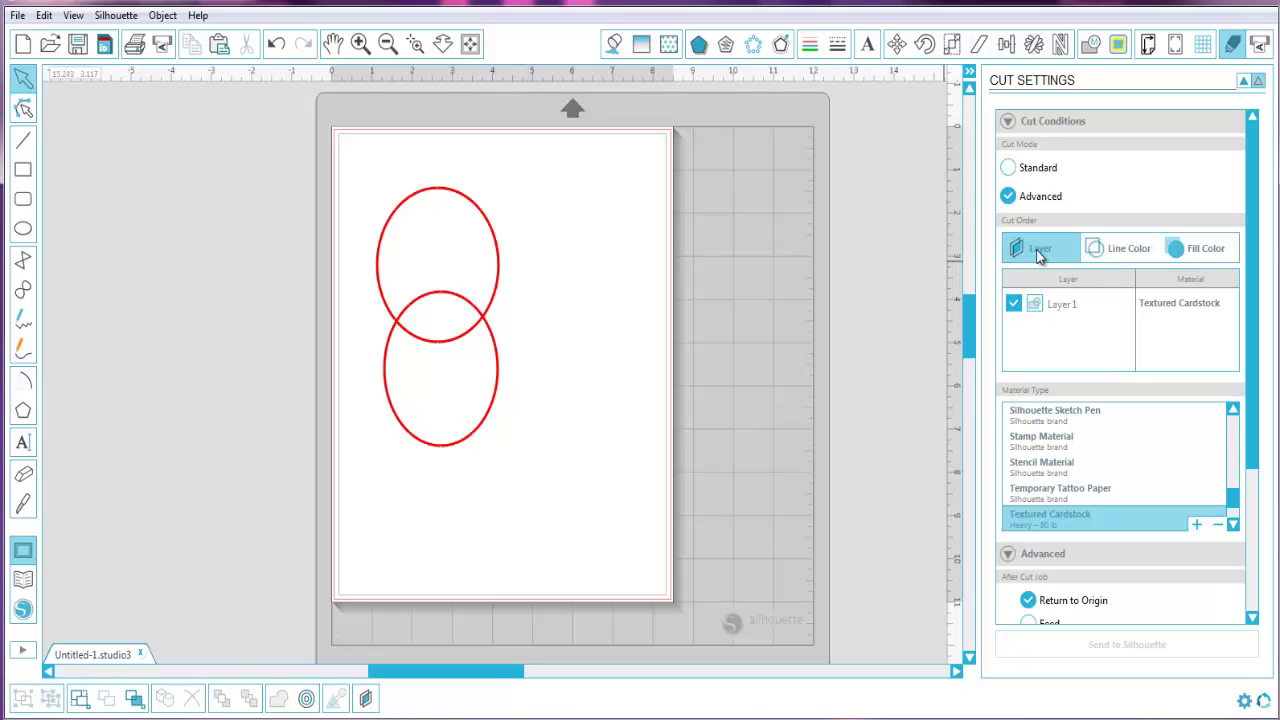
{"action": "left_click", "coordinate": [1115, 251]}
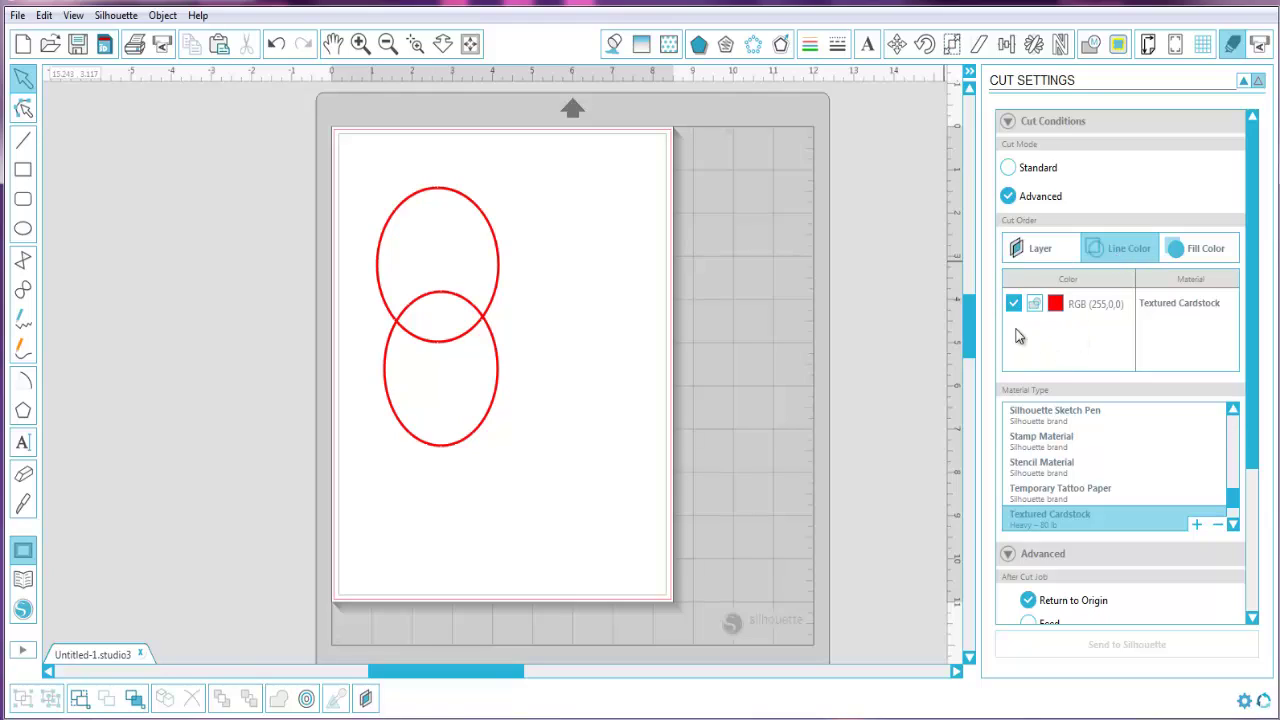
{"action": "left_click", "coordinate": [1200, 251]}
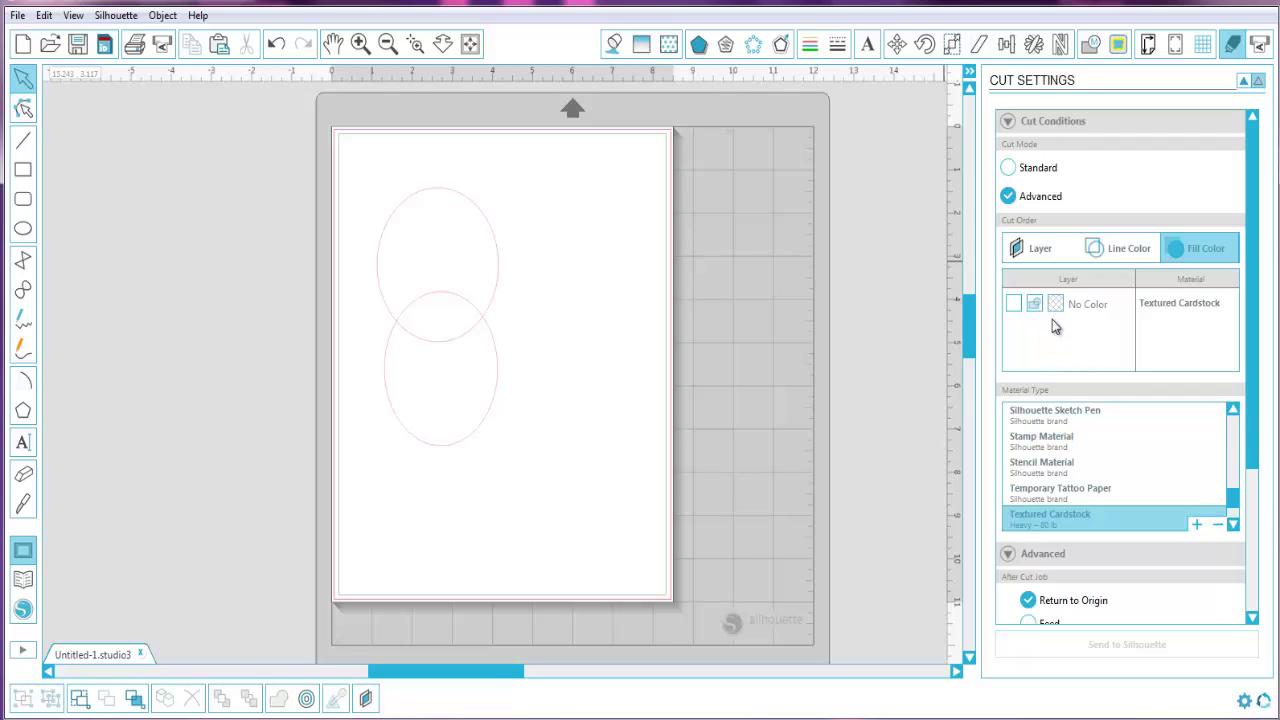
{"action": "left_click", "coordinate": [1014, 305]}
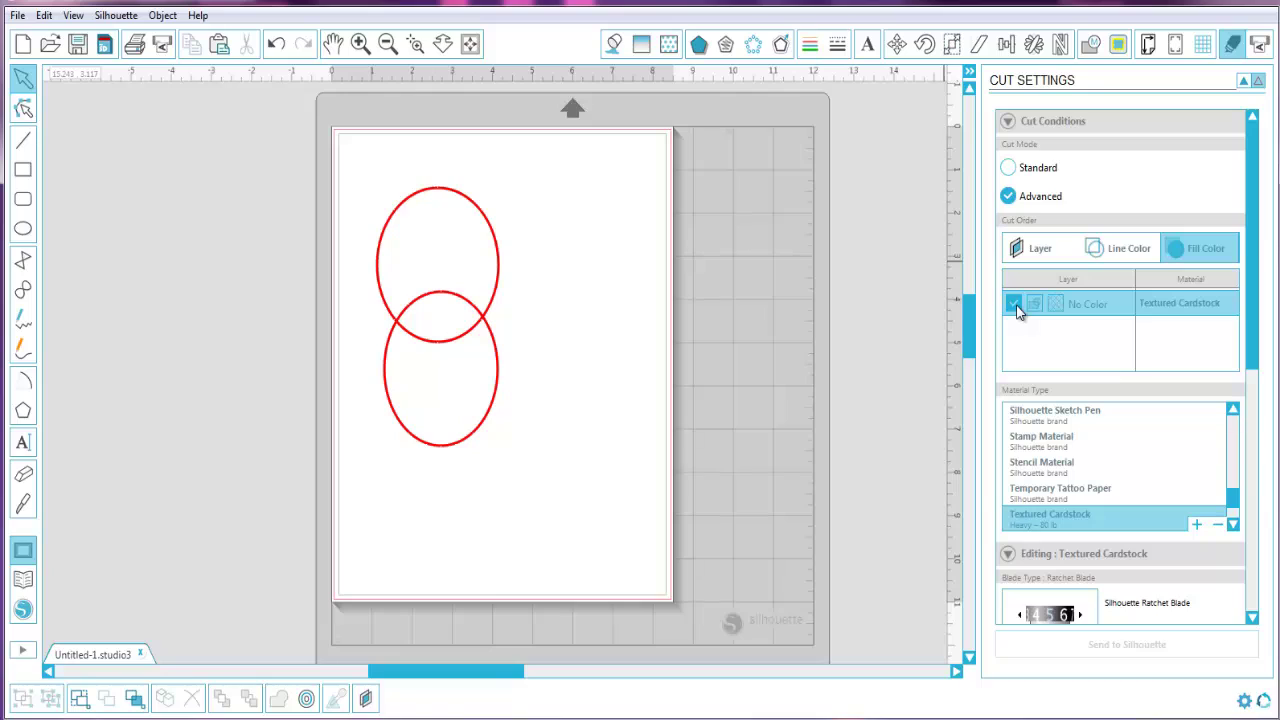
{"action": "left_click", "coordinate": [1050, 330]}
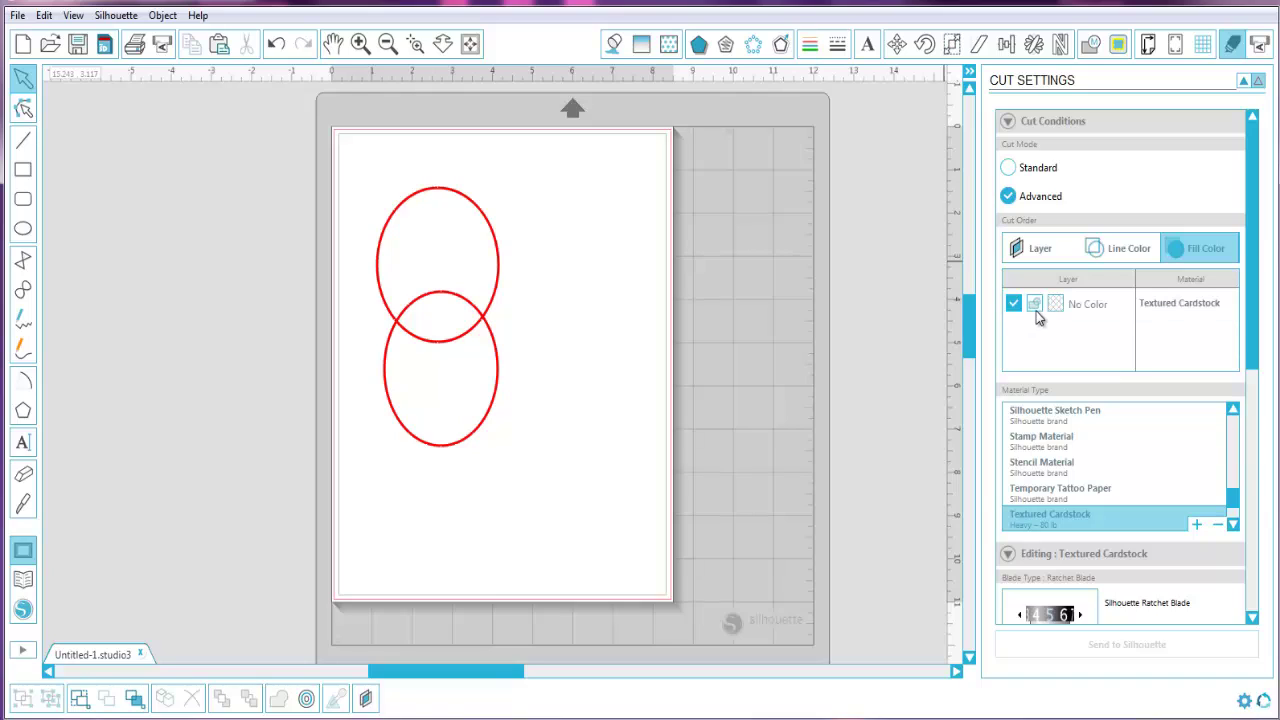
{"action": "left_click", "coordinate": [1037, 311]}
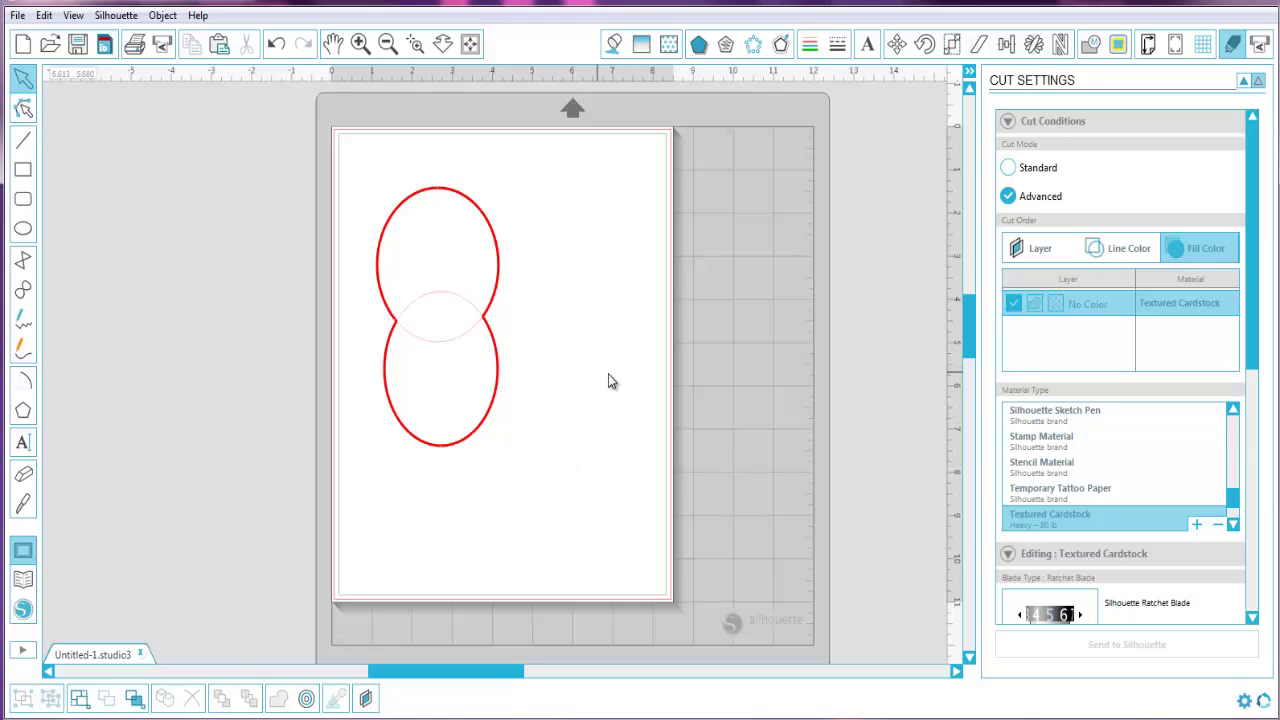
Set the cut order to Layer and display the document's layers, checking which entry belongs to the lower ellipse
{"action": "left_click", "coordinate": [1050, 254]}
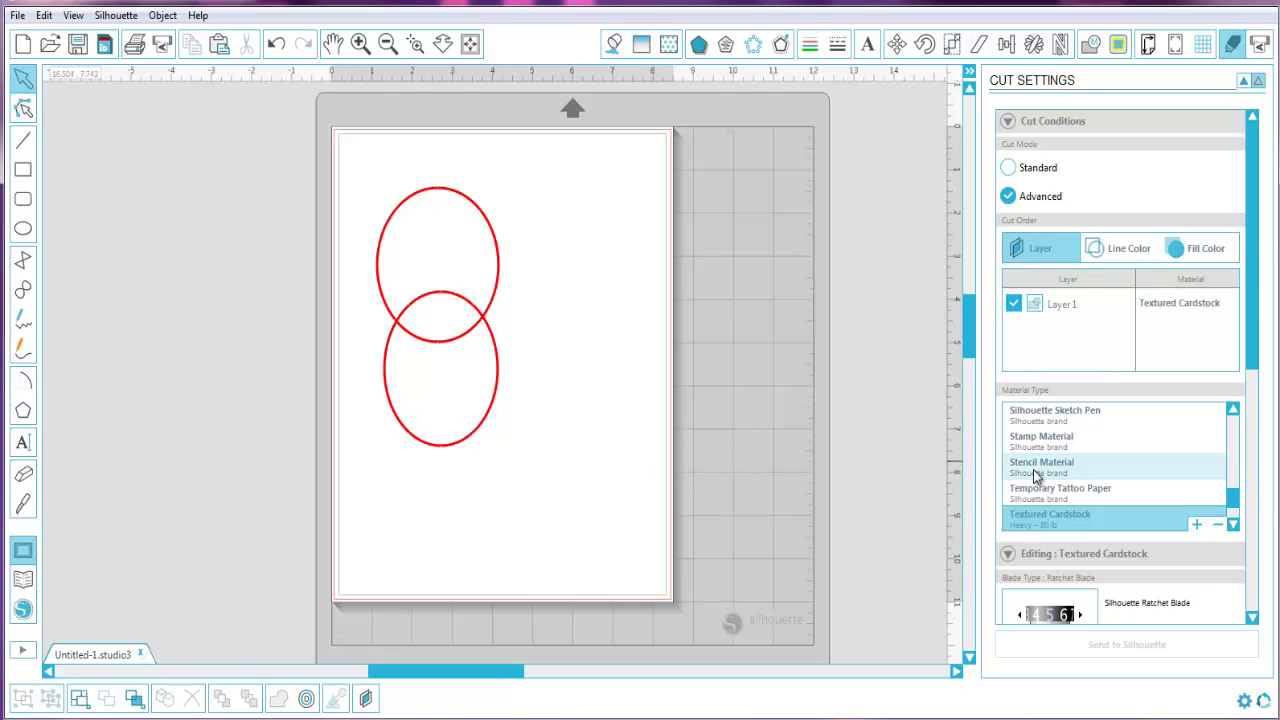
{"action": "left_click", "coordinate": [367, 700]}
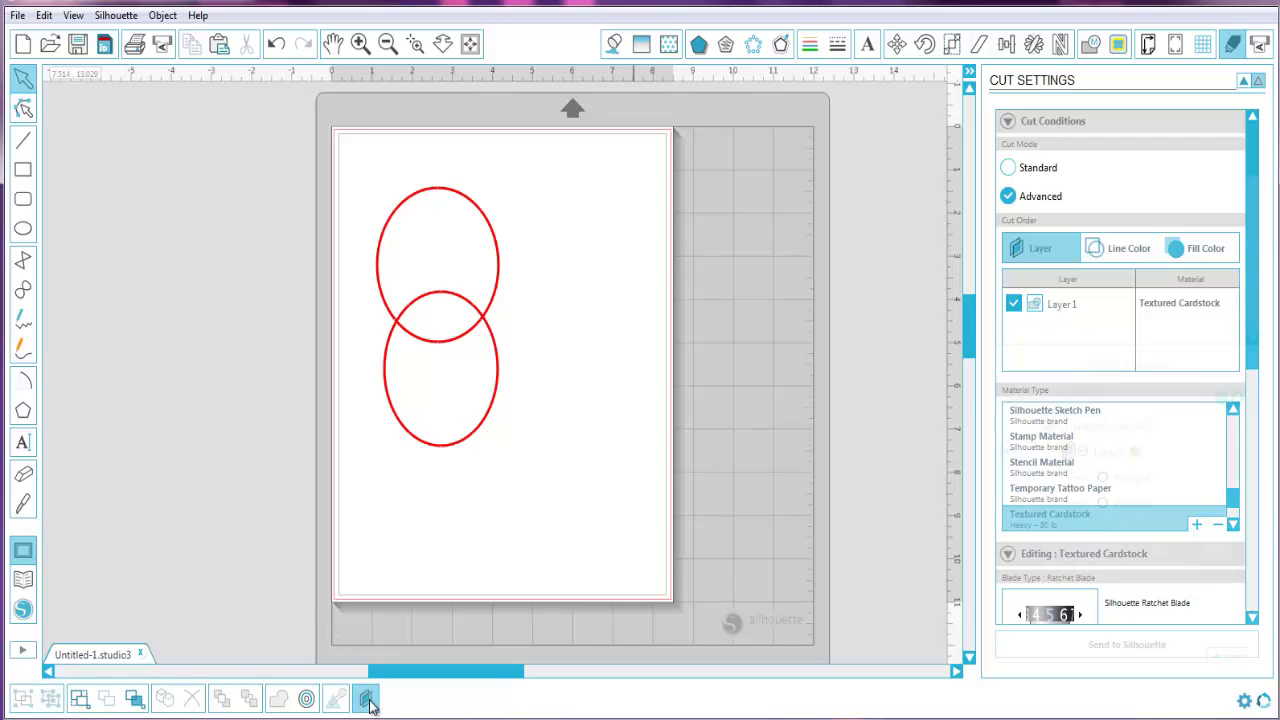
{"action": "left_click", "coordinate": [497, 413]}
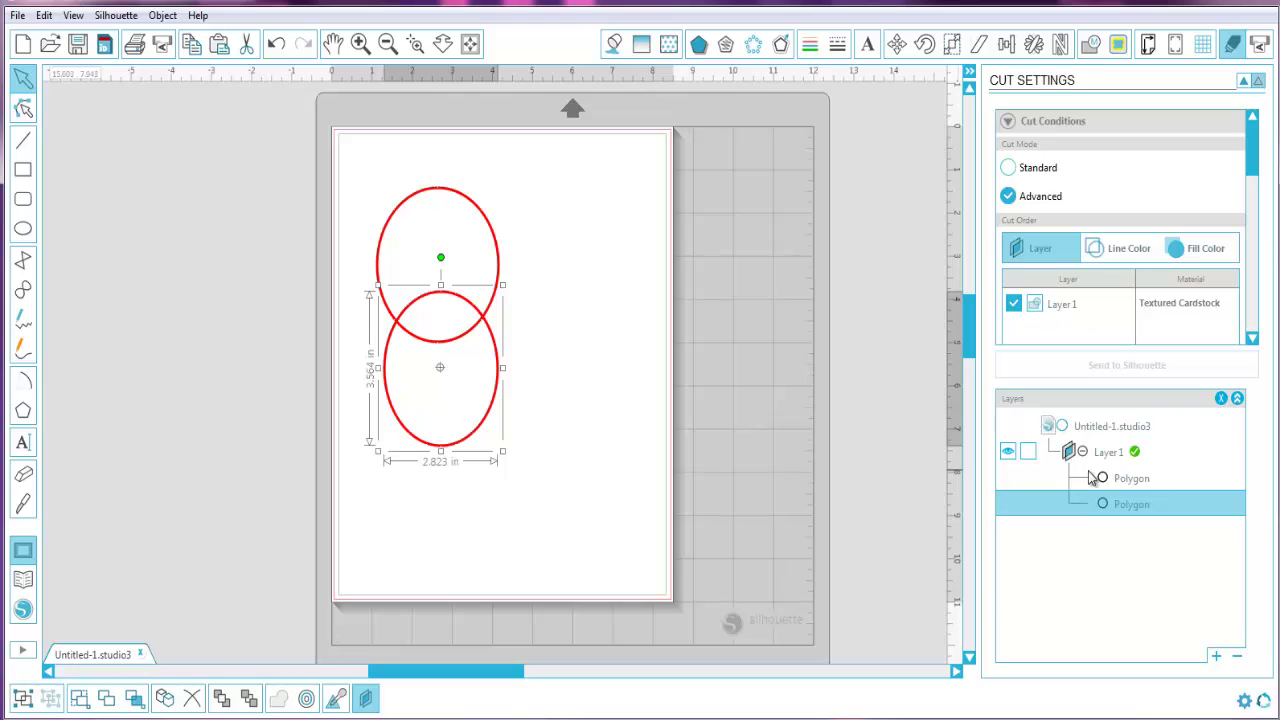
{"action": "left_click", "coordinate": [569, 381]}
{"action": "left_click_drag", "start_coordinate": [568, 375], "coordinate": [540, 362]}
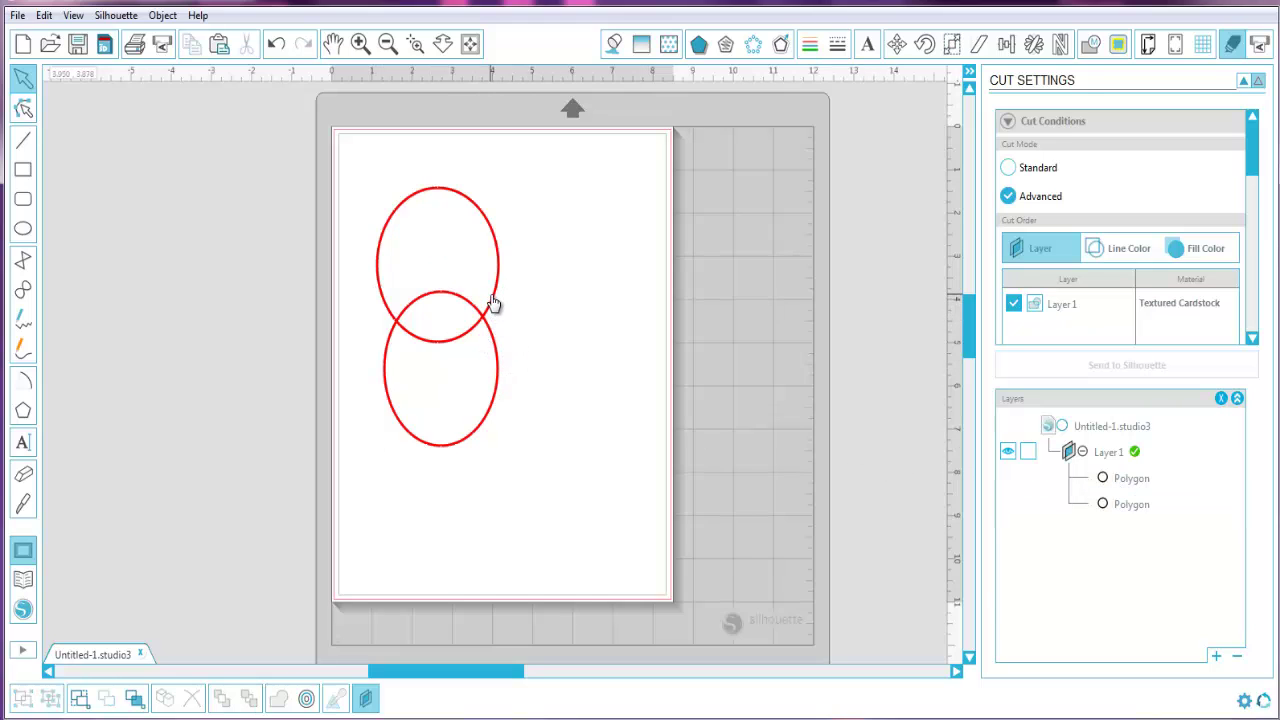
Separate the upper ellipse from the lower one and delete it
{"action": "left_click_drag", "start_coordinate": [495, 316], "coordinate": [625, 307]}
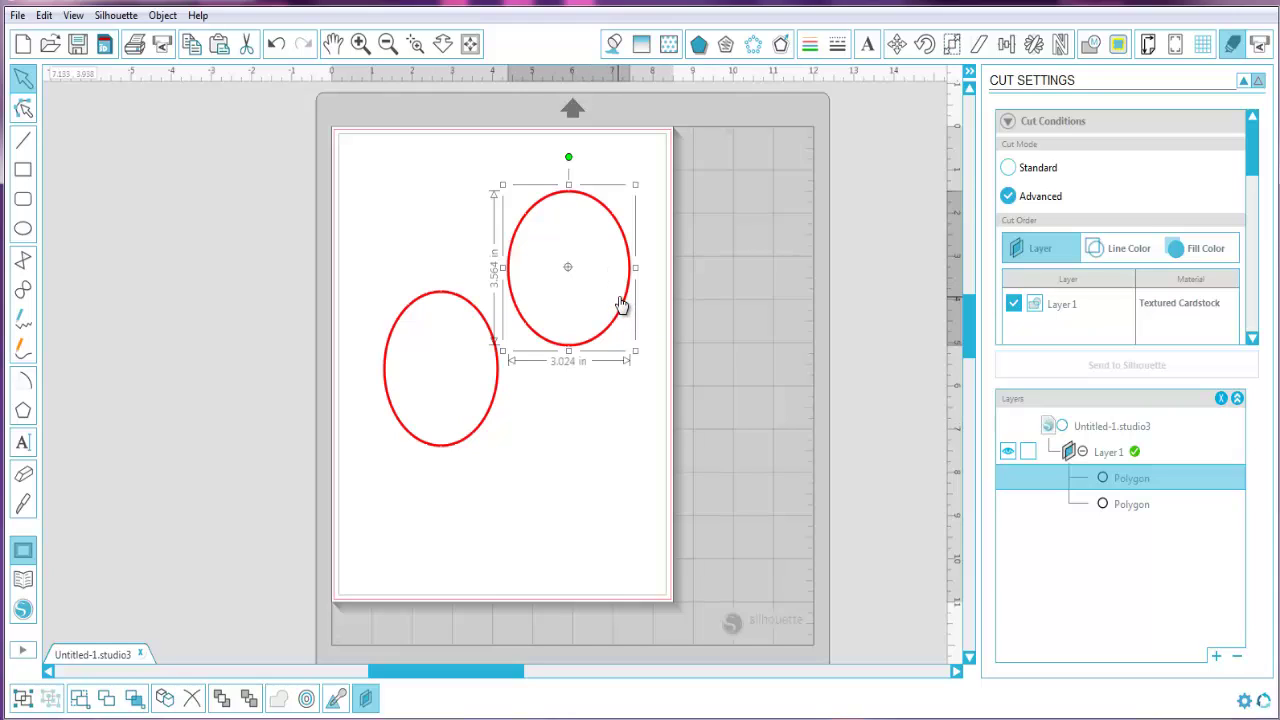
{"action": "key", "text": "Delete"}
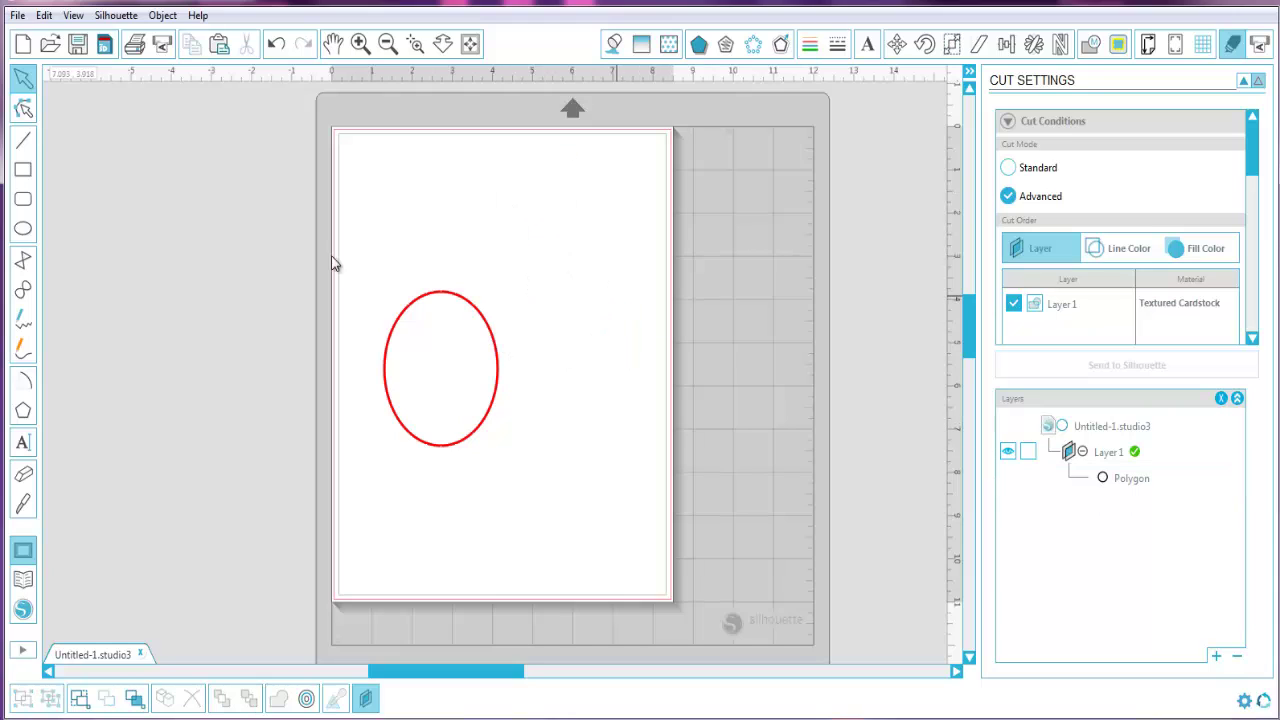
Draw a rectangle about 3.84 in wide and 4.29 in high in the page's upper right, and move the ellipse beside it
{"action": "left_click", "coordinate": [23, 170]}
{"action": "mouse_move", "coordinate": [499, 207]}
{"action": "left_mouse_down"}
{"action": "mouse_move", "coordinate": [654, 400]}
{"action": "mouse_move", "coordinate": [643, 363]}
{"action": "left_mouse_up"}
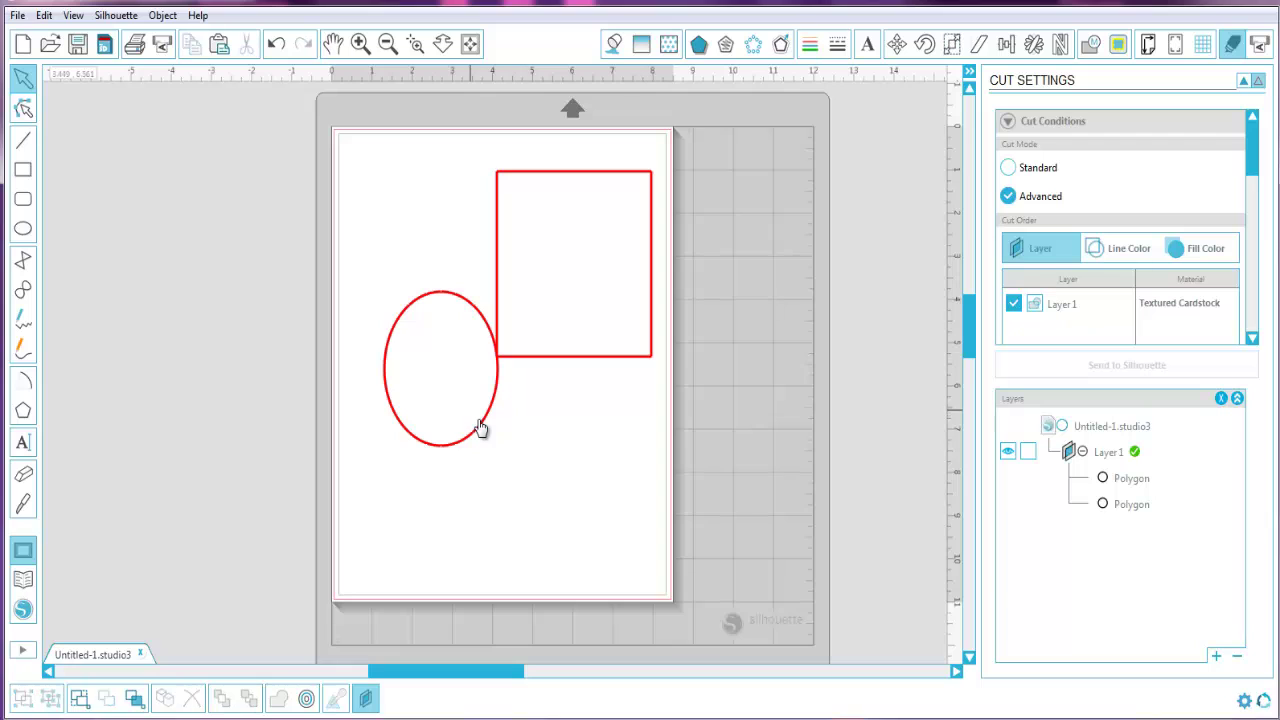
{"action": "left_click_drag", "start_coordinate": [479, 428], "coordinate": [466, 343]}
Add a second layer to the document and move the rectangle's entry into it
{"action": "left_click", "coordinate": [563, 360]}
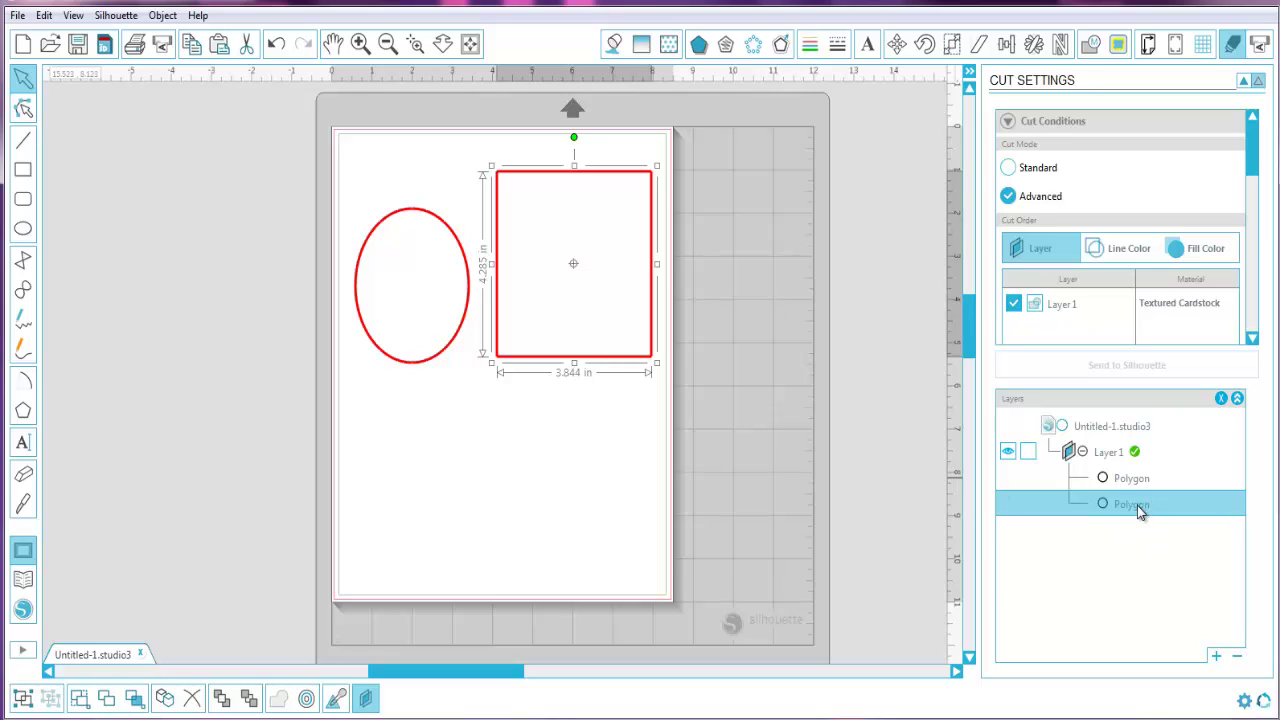
{"action": "left_click", "coordinate": [1217, 657]}
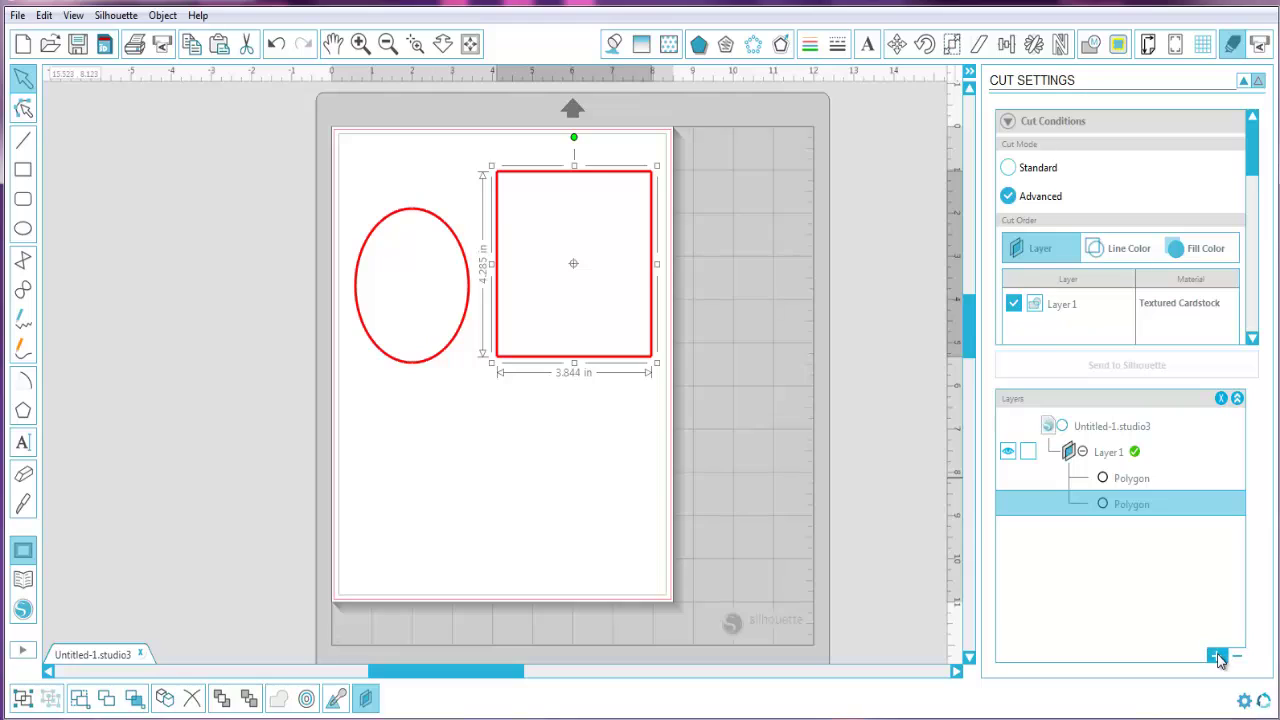
{"action": "left_click", "coordinate": [1134, 508]}
{"action": "left_click_drag", "start_coordinate": [1134, 510], "coordinate": [1140, 564]}
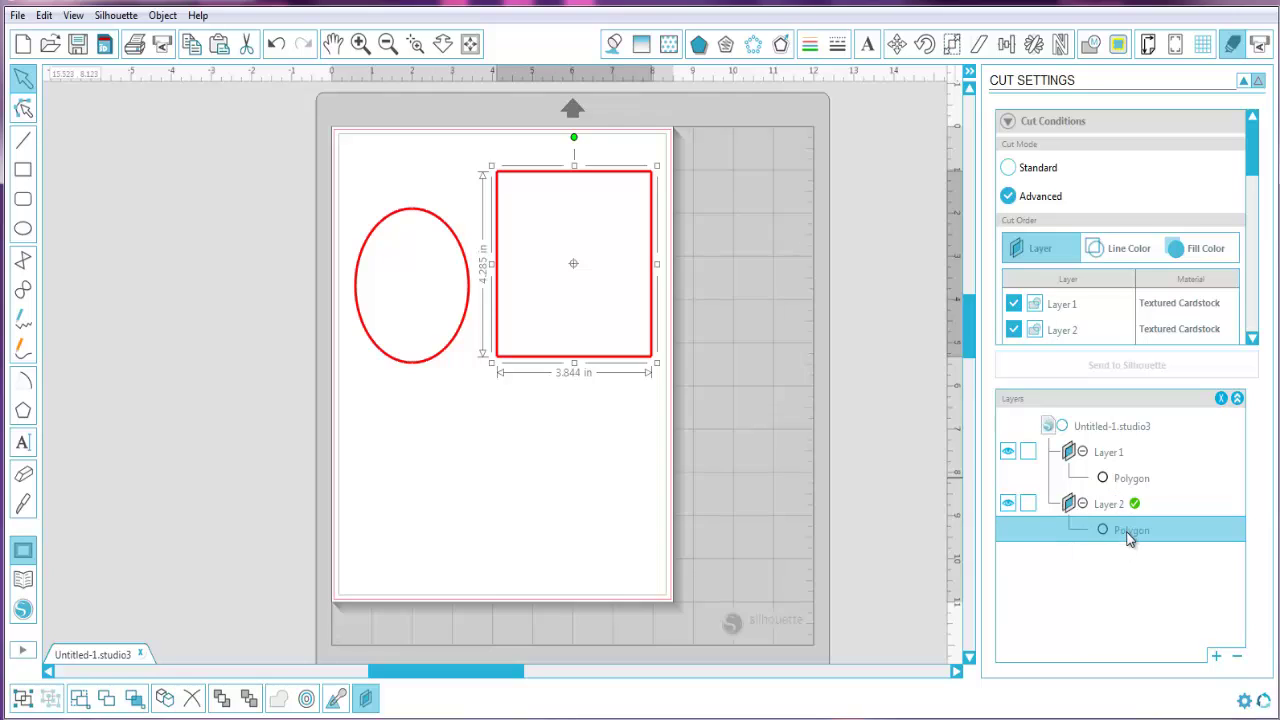
Rename the rectangle's entry as Square and the ellipse's entry as Circle
{"action": "double_click", "coordinate": [1129, 531]}
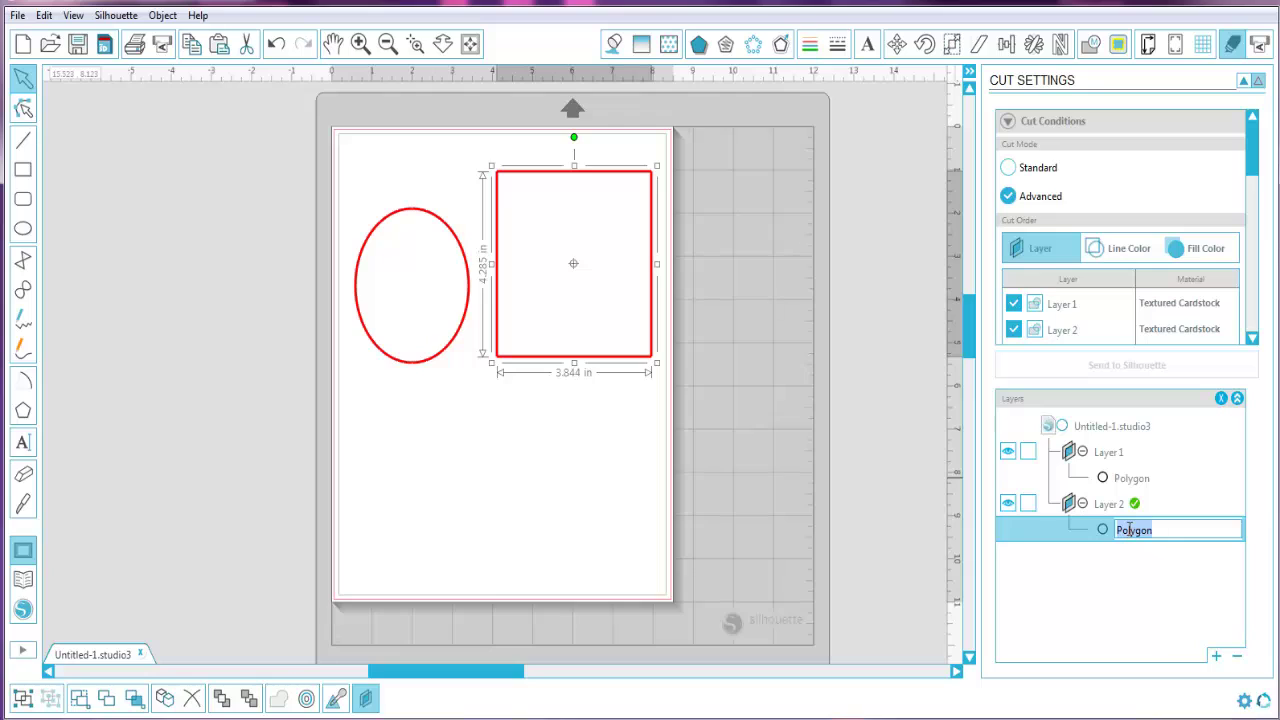
{"action": "type", "text": "Square"}
{"action": "left_click", "coordinate": [1134, 480]}
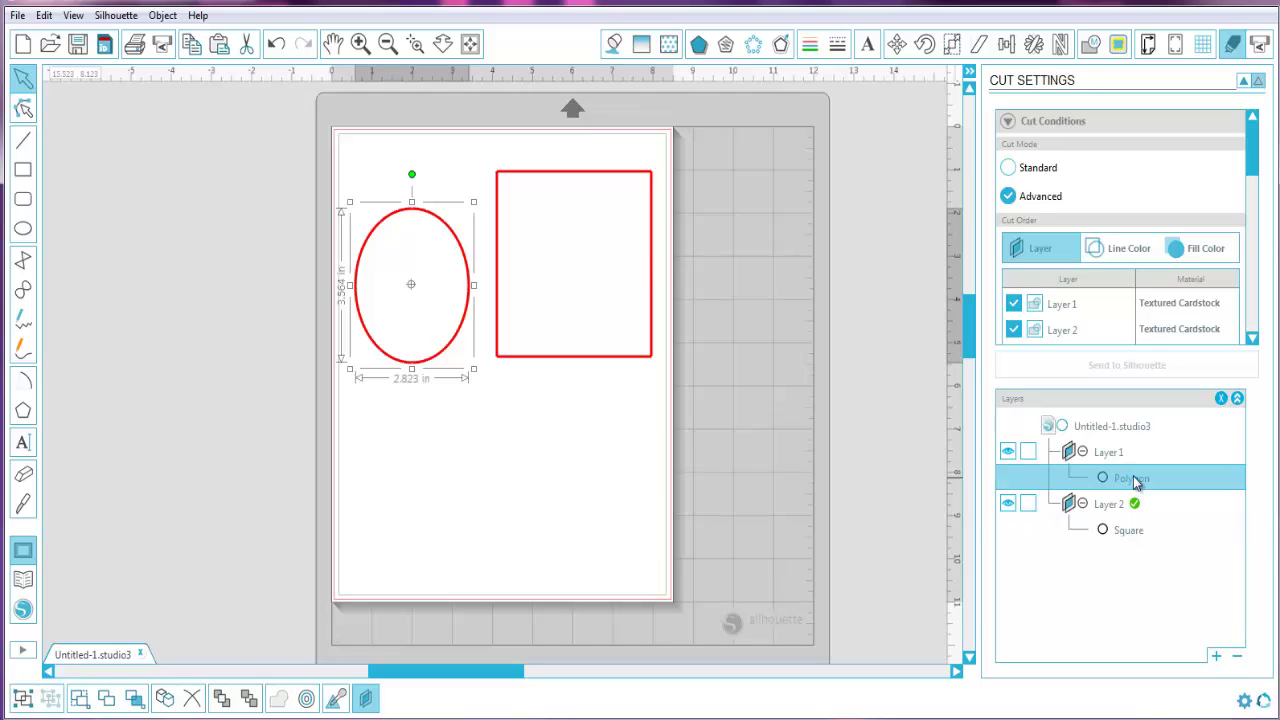
{"action": "double_click", "coordinate": [1134, 479]}
{"action": "type", "text": "Circle"}
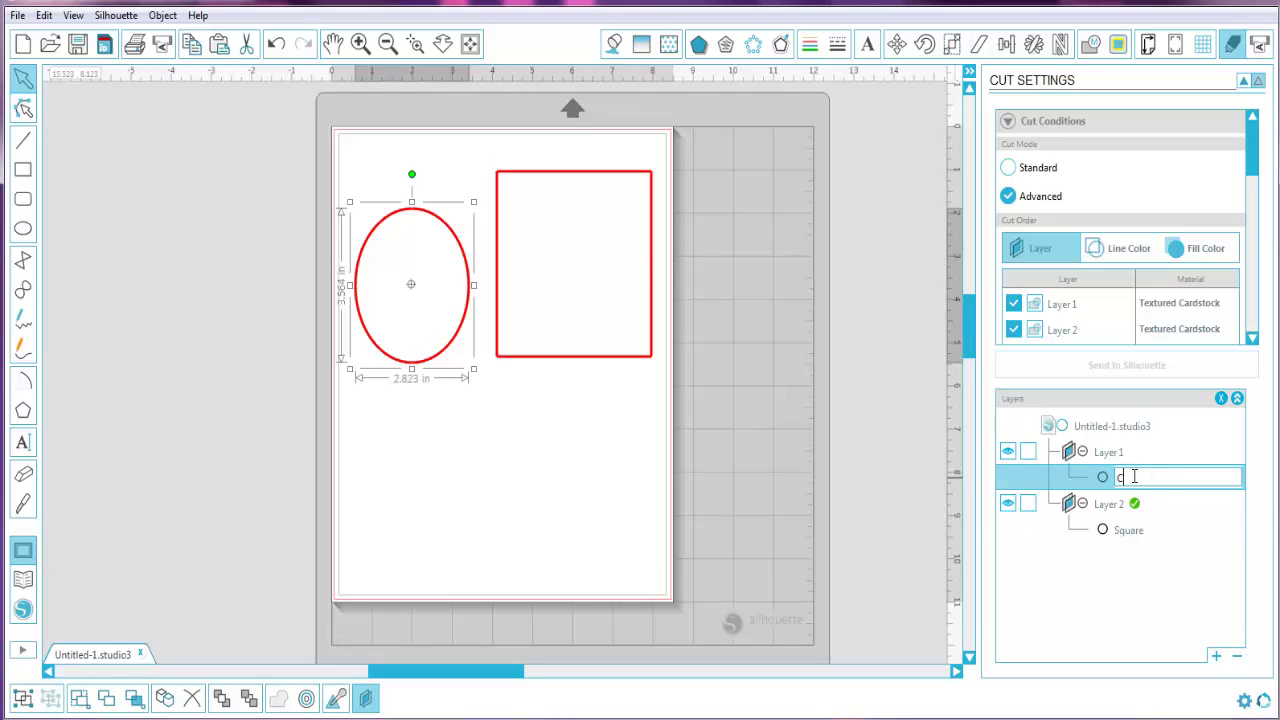
{"action": "left_click", "coordinate": [623, 489]}
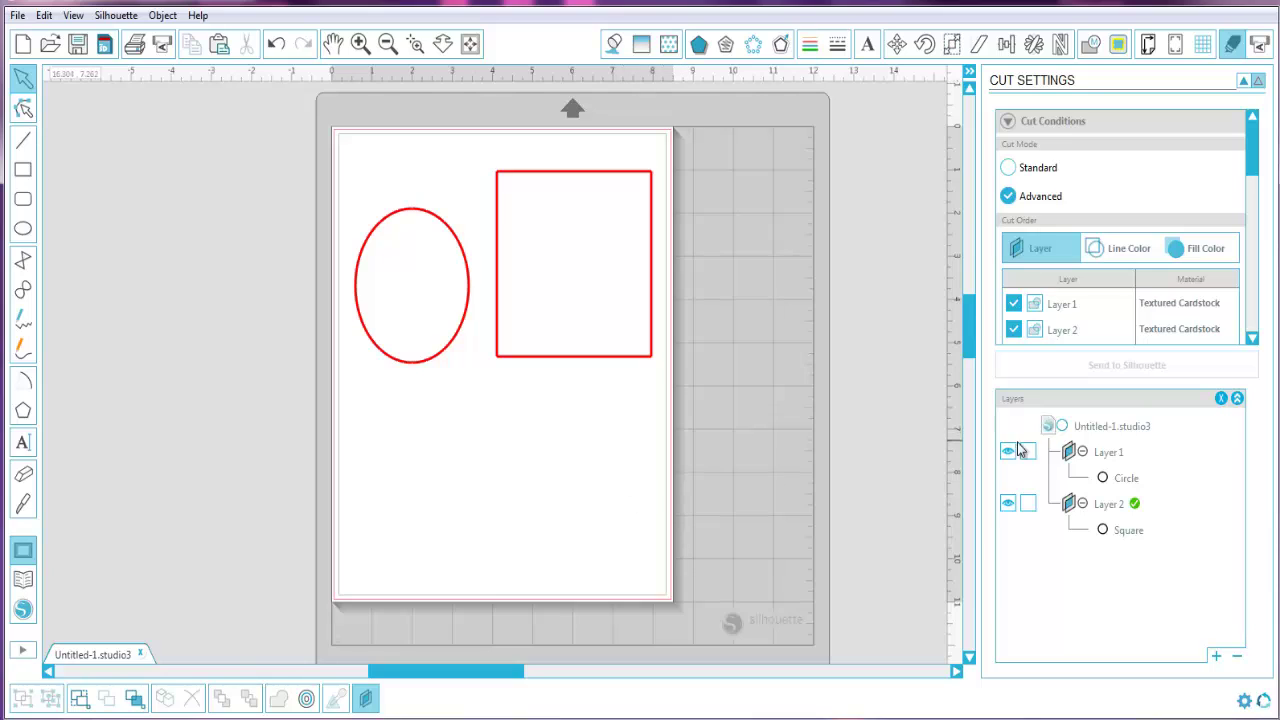
Examine how Layer 1 is listed in the cut order, and return to the document's layers
{"action": "left_click", "coordinate": [1221, 398]}
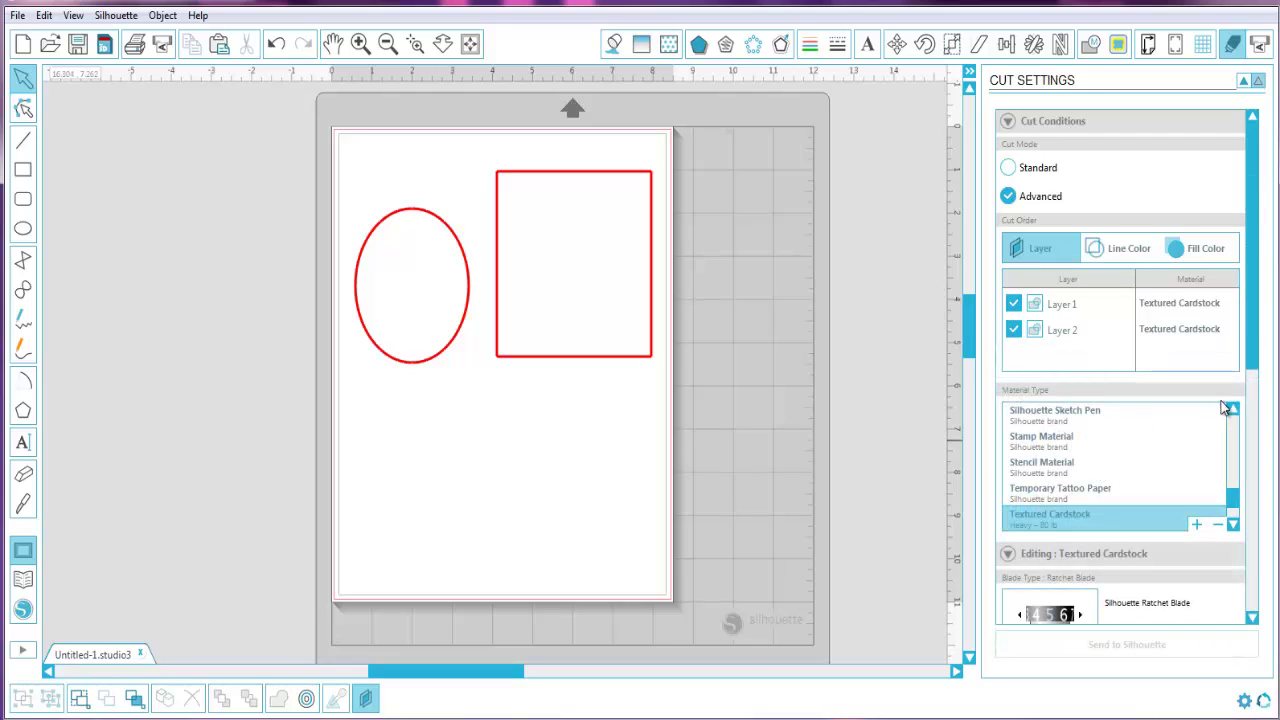
{"action": "left_click", "coordinate": [1058, 308]}
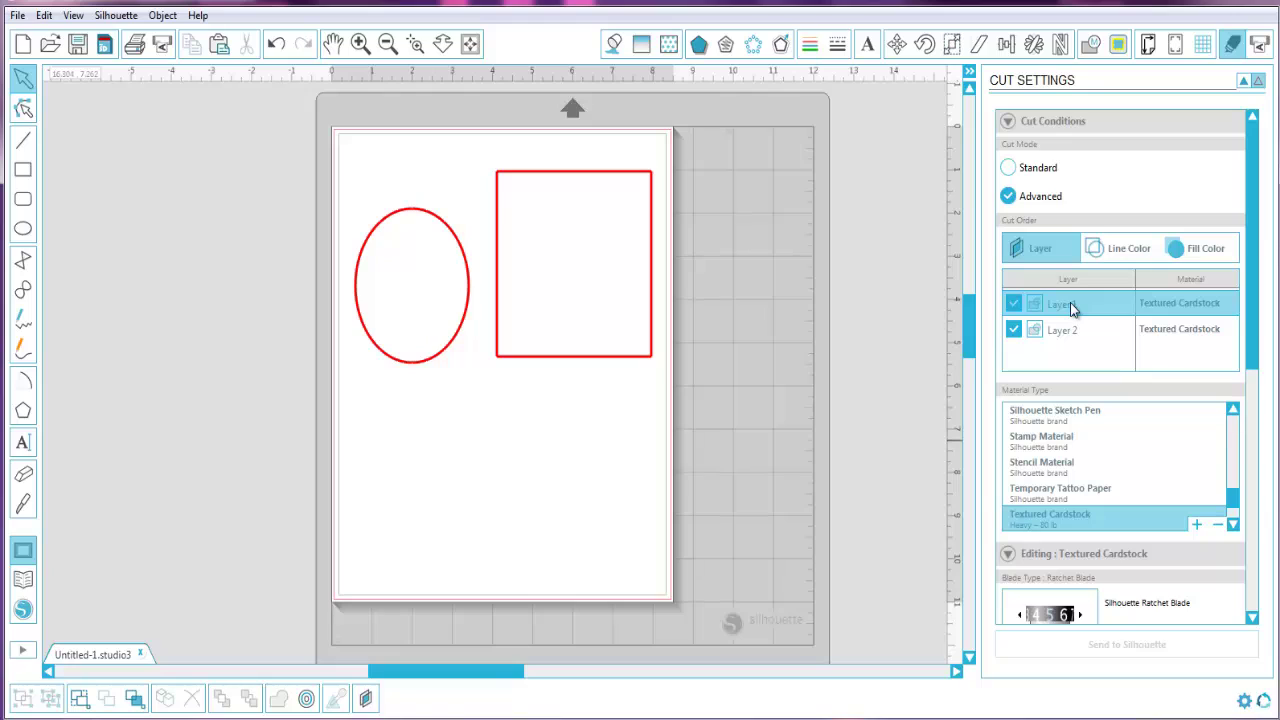
{"action": "left_click", "coordinate": [367, 700]}
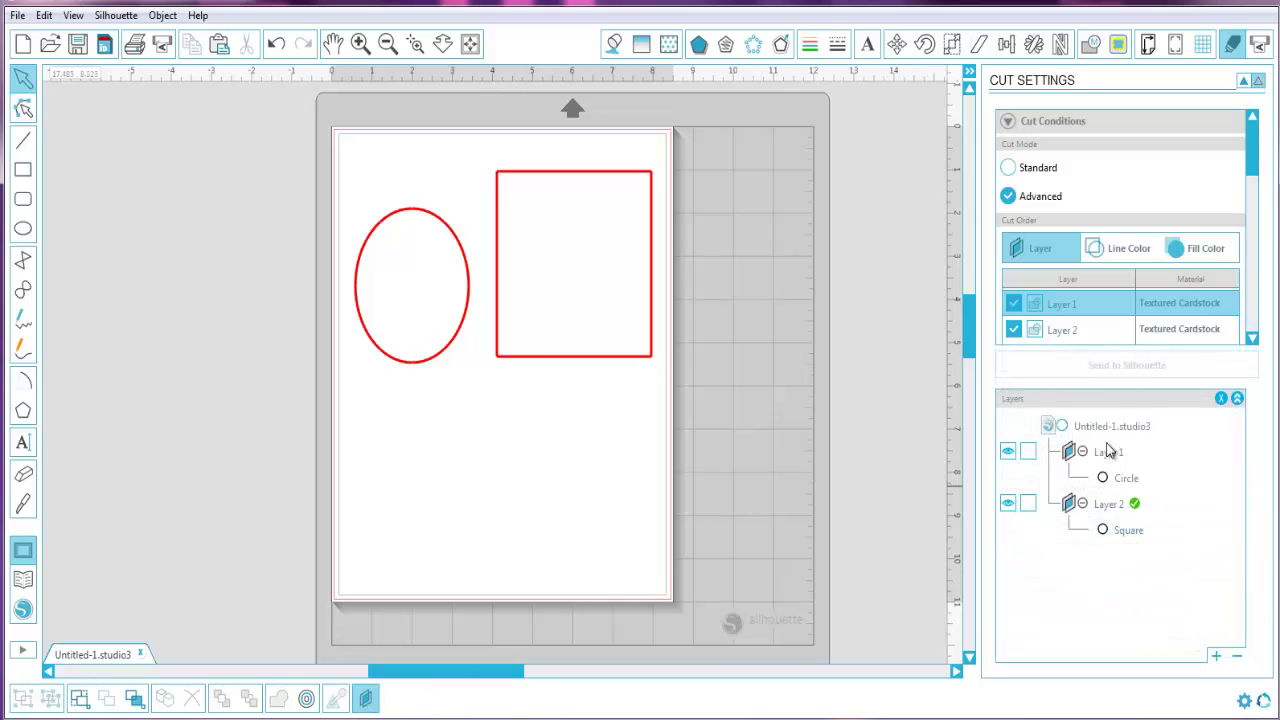
Rename Layer 1 as Circle and Layer 2 as Squares Chipboard
{"action": "double_click", "coordinate": [1110, 452]}
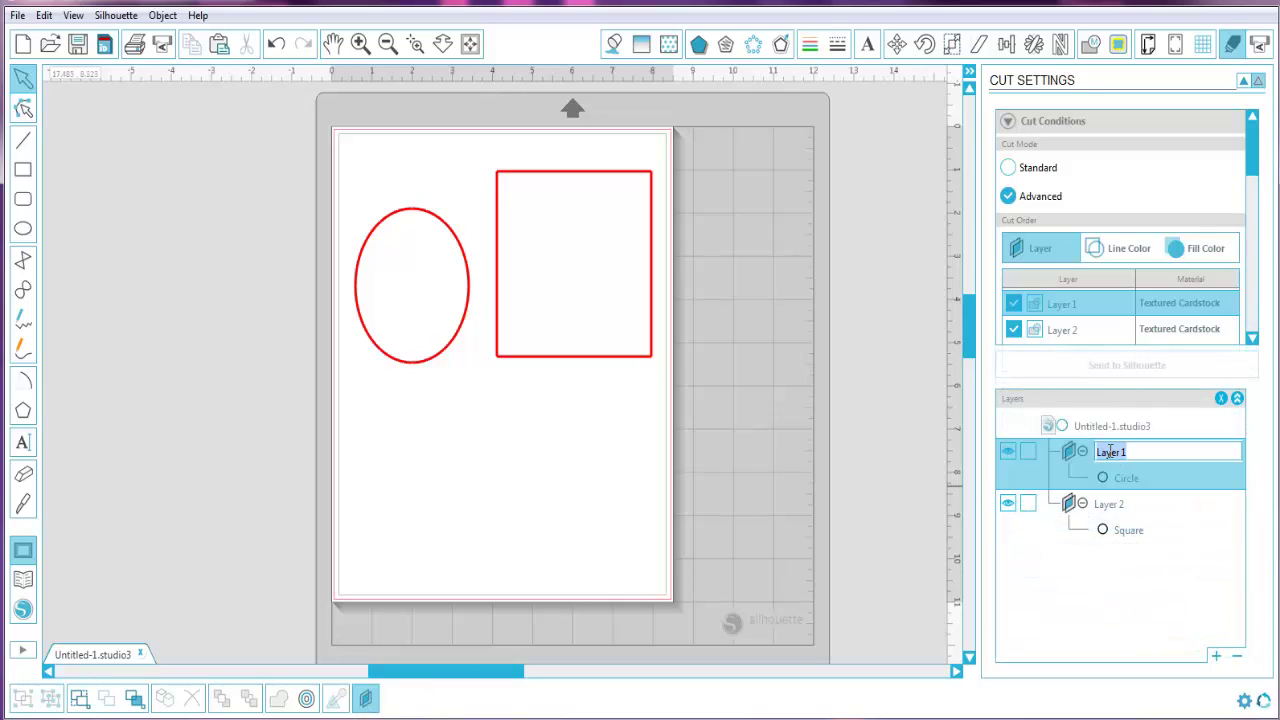
{"action": "type", "text": "Circle"}
{"action": "double_click", "coordinate": [1112, 504]}
{"action": "type", "text": "S"}
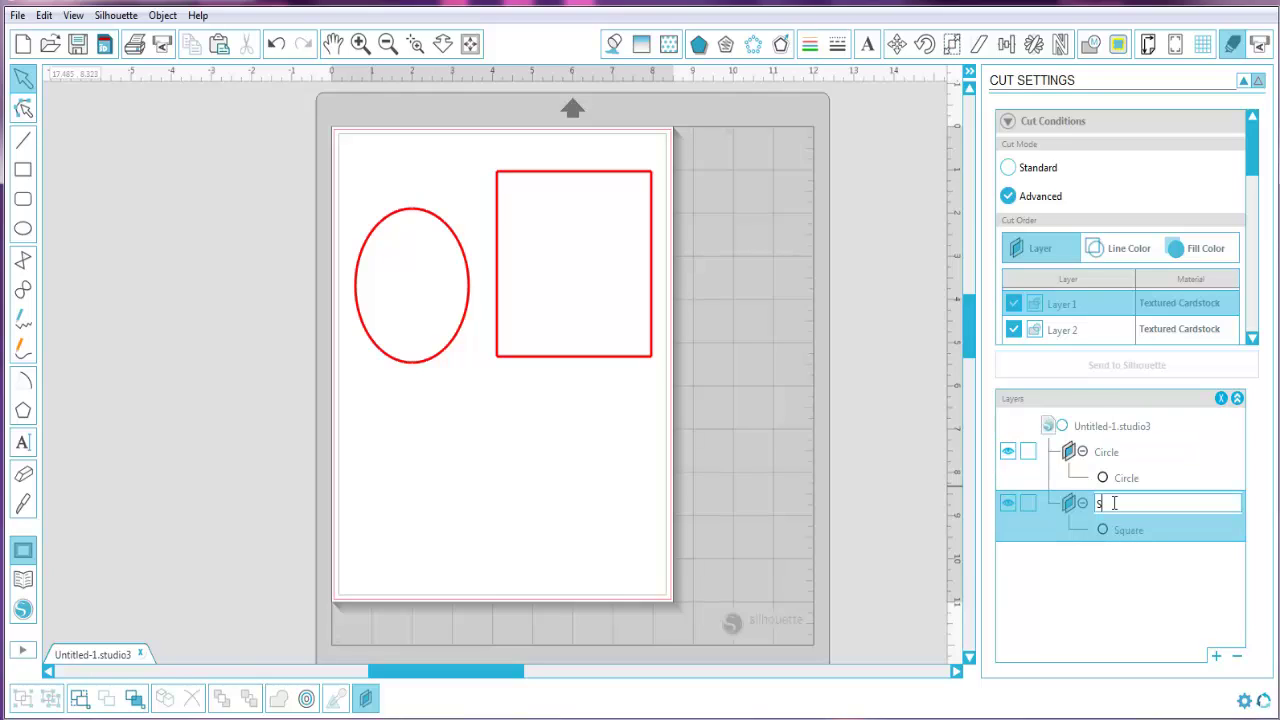
{"action": "type", "text": "quares Chipboard"}
Hide the document's layers and assign the Chipboard material to the Squares Chipboard layer
{"action": "left_click", "coordinate": [1221, 398]}
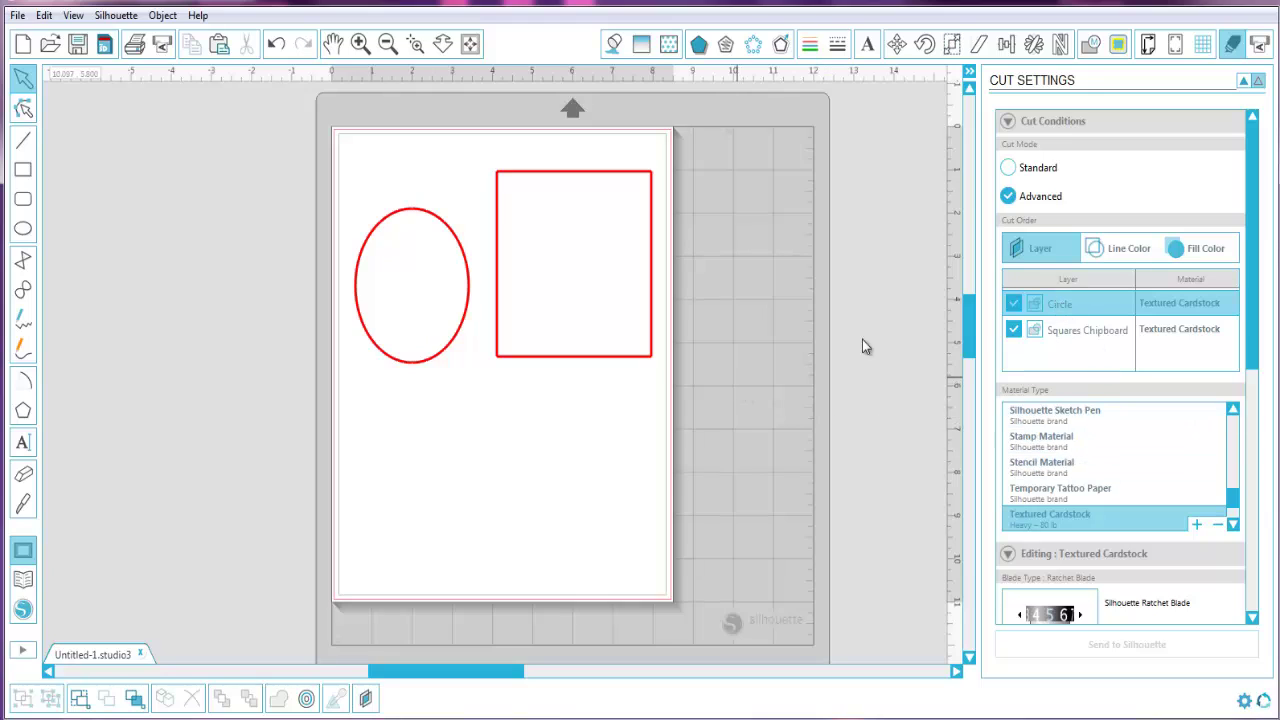
{"action": "left_click", "coordinate": [1075, 334]}
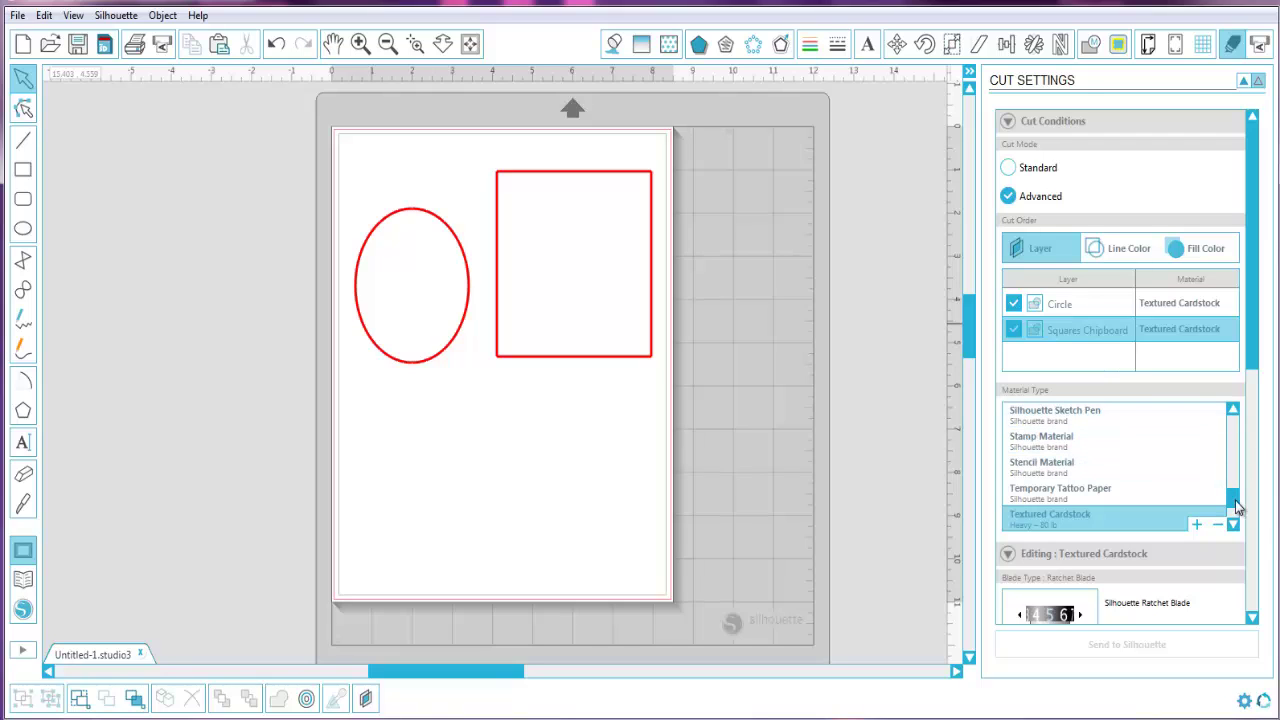
{"action": "left_click_drag", "start_coordinate": [1237, 498], "coordinate": [1233, 448]}
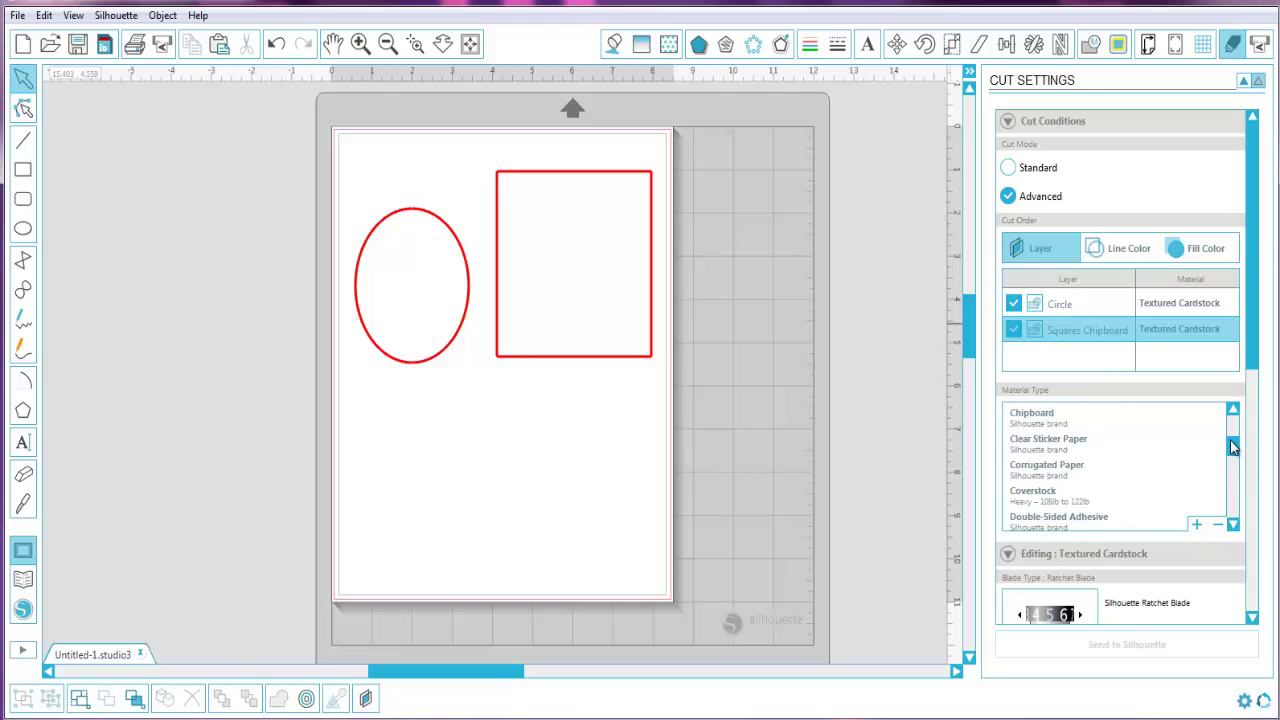
{"action": "left_click", "coordinate": [1037, 419]}
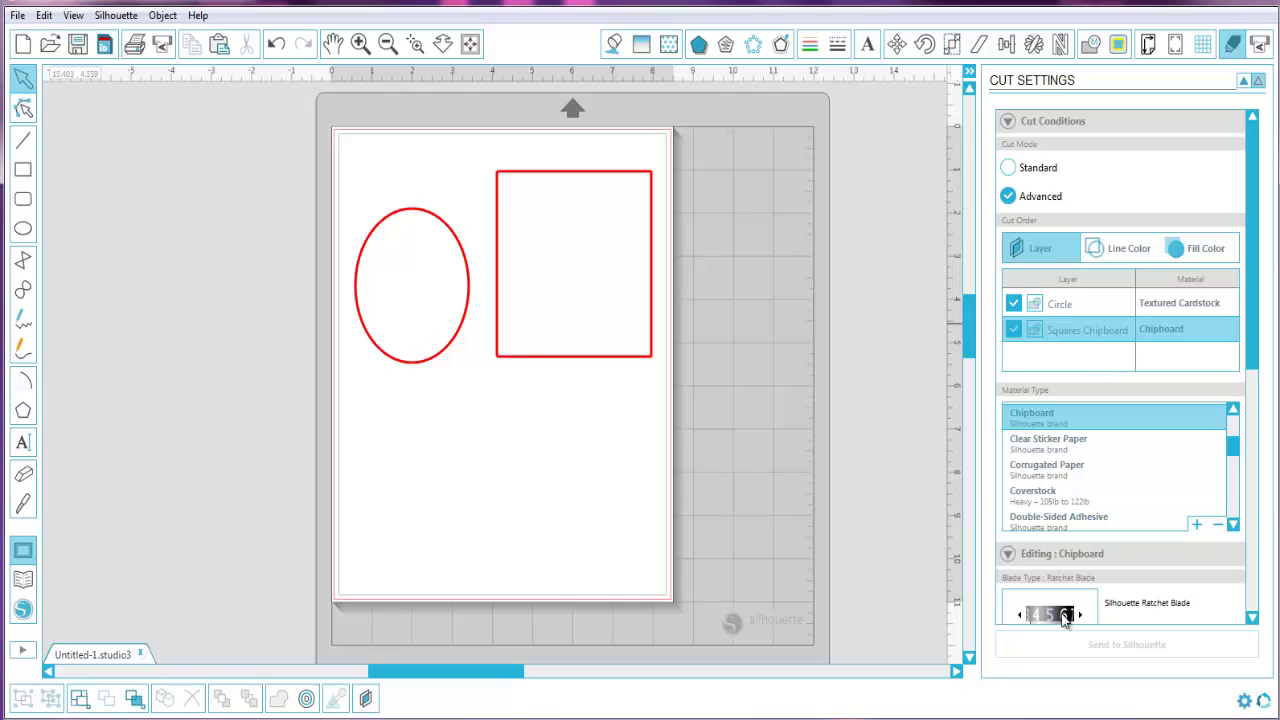
Assign the Coverstock material to the Circle layer
{"action": "left_click", "coordinate": [1063, 305]}
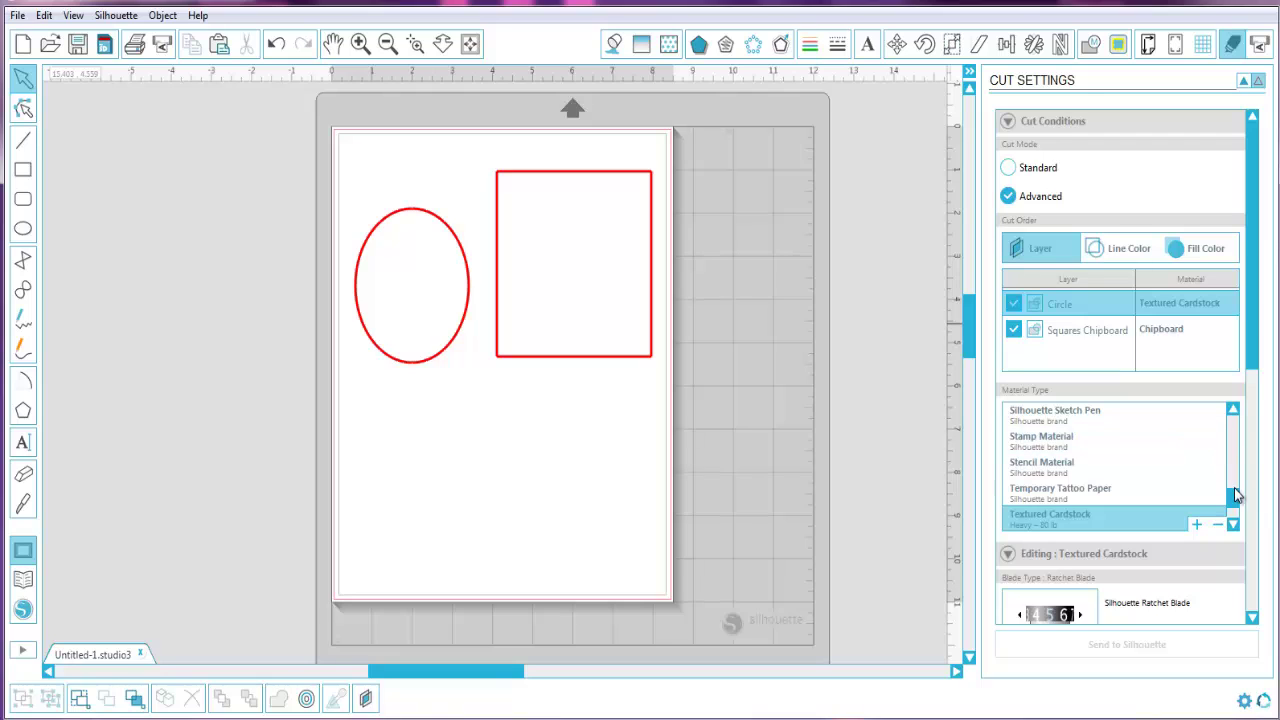
{"action": "left_click_drag", "start_coordinate": [1235, 497], "coordinate": [1232, 445]}
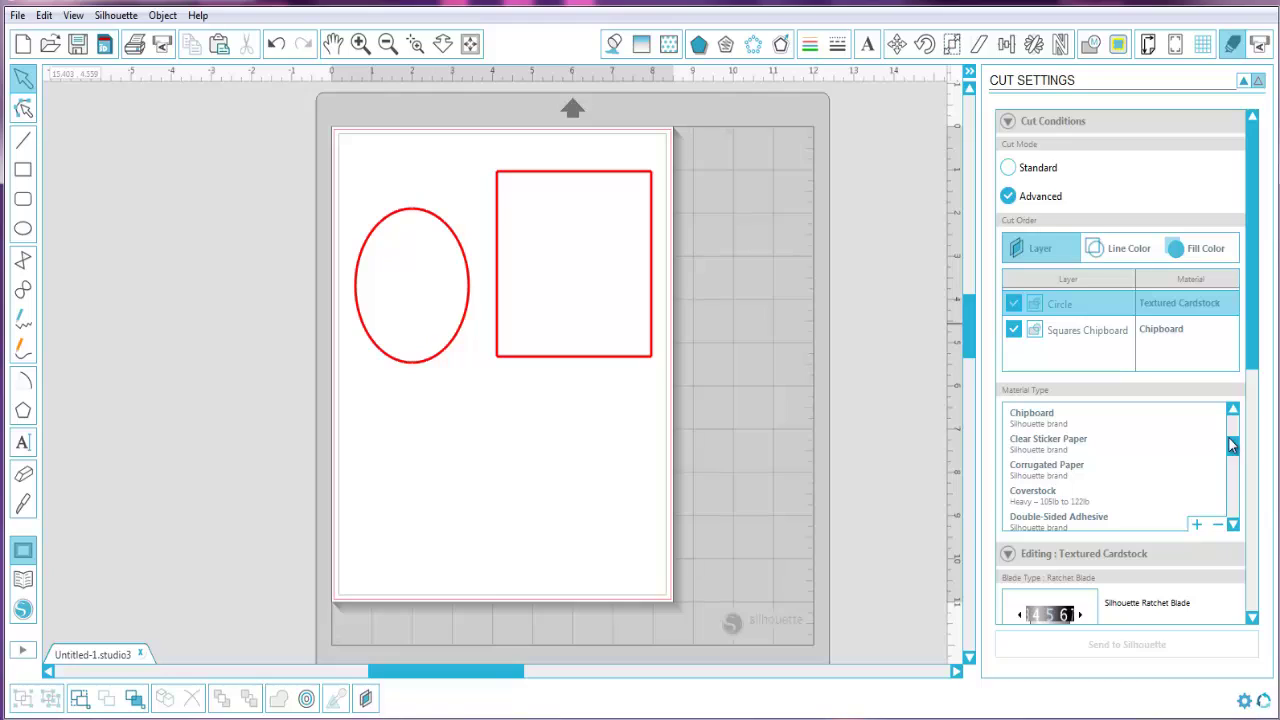
{"action": "left_click", "coordinate": [1027, 494]}
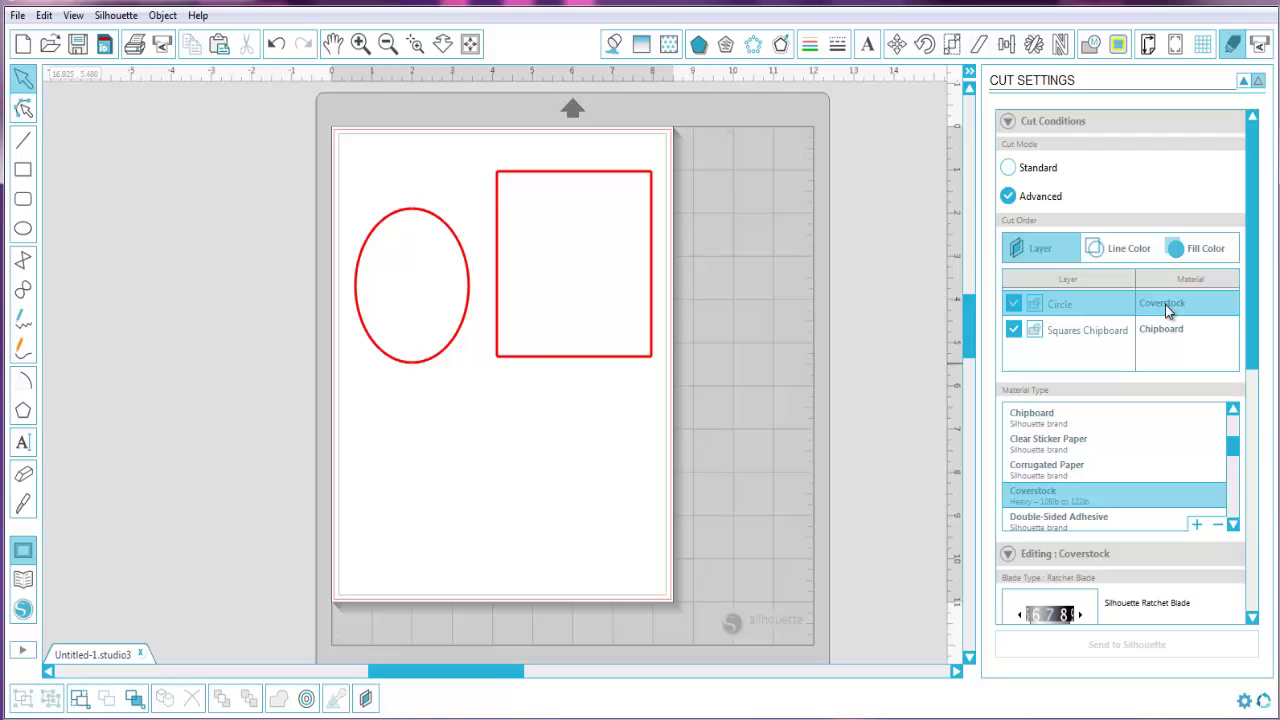
Exclude the Squares Chipboard layer from cutting, and look briefly at the older version's Untitled.studio window before returning to Untitled-1.studio3
{"action": "left_click", "coordinate": [1012, 334]}
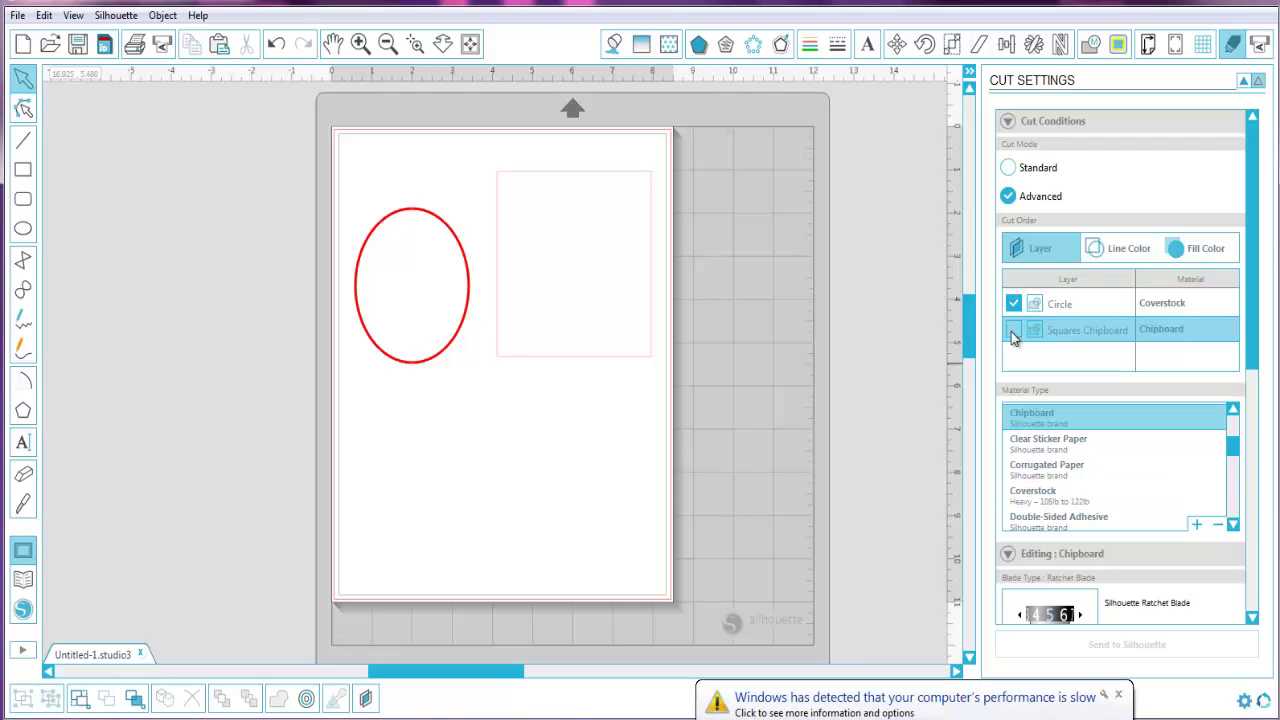
{"action": "left_click", "coordinate": [1119, 695]}
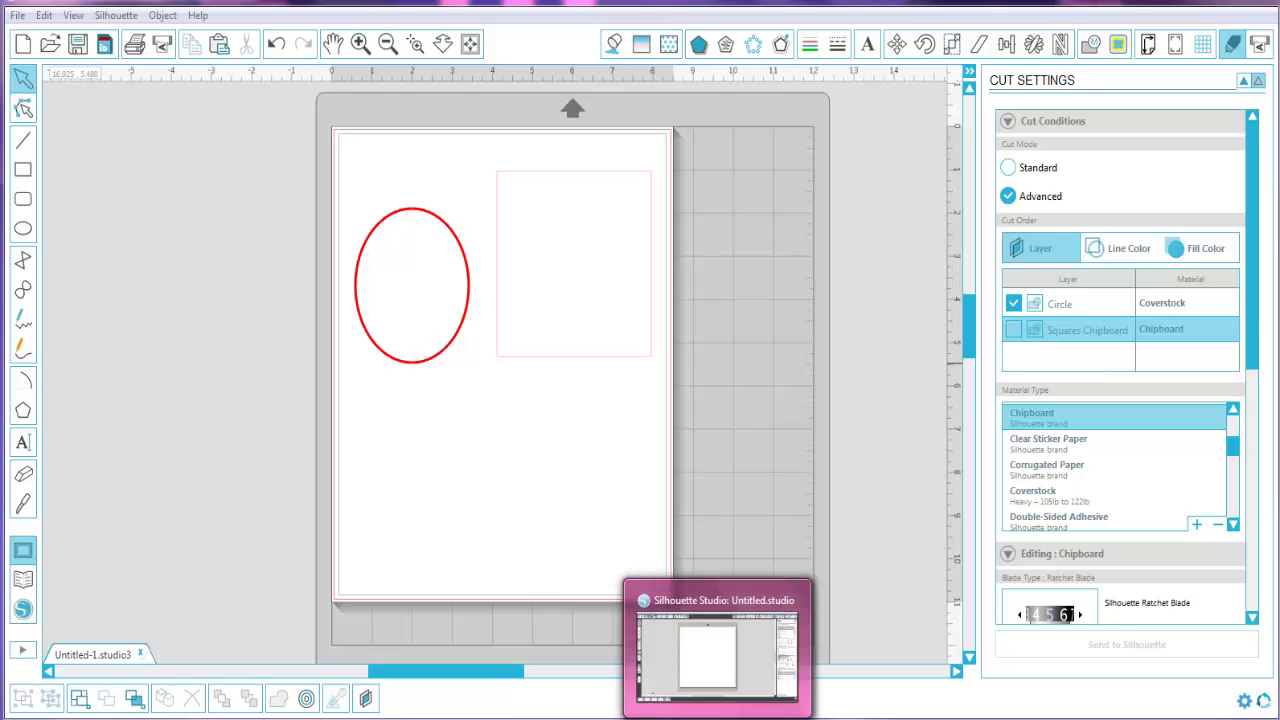
{"action": "left_click", "coordinate": [717, 718]}
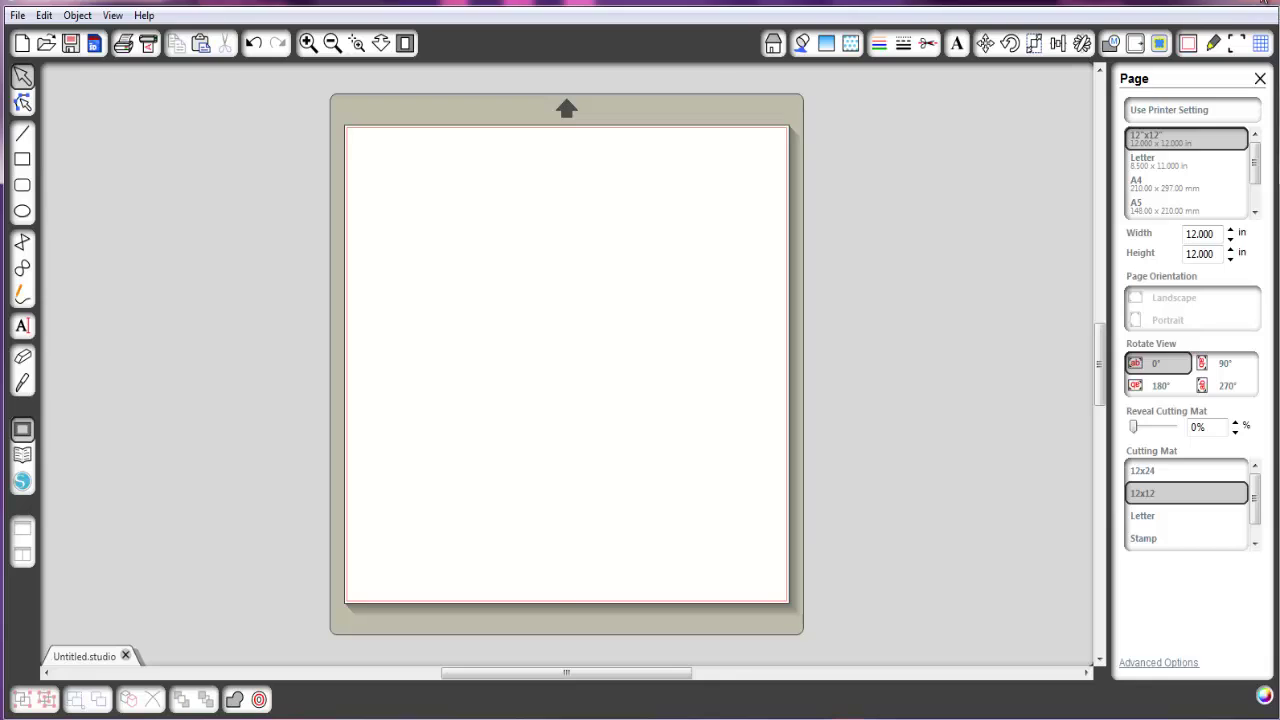
{"action": "key", "text": "alt+Tab"}
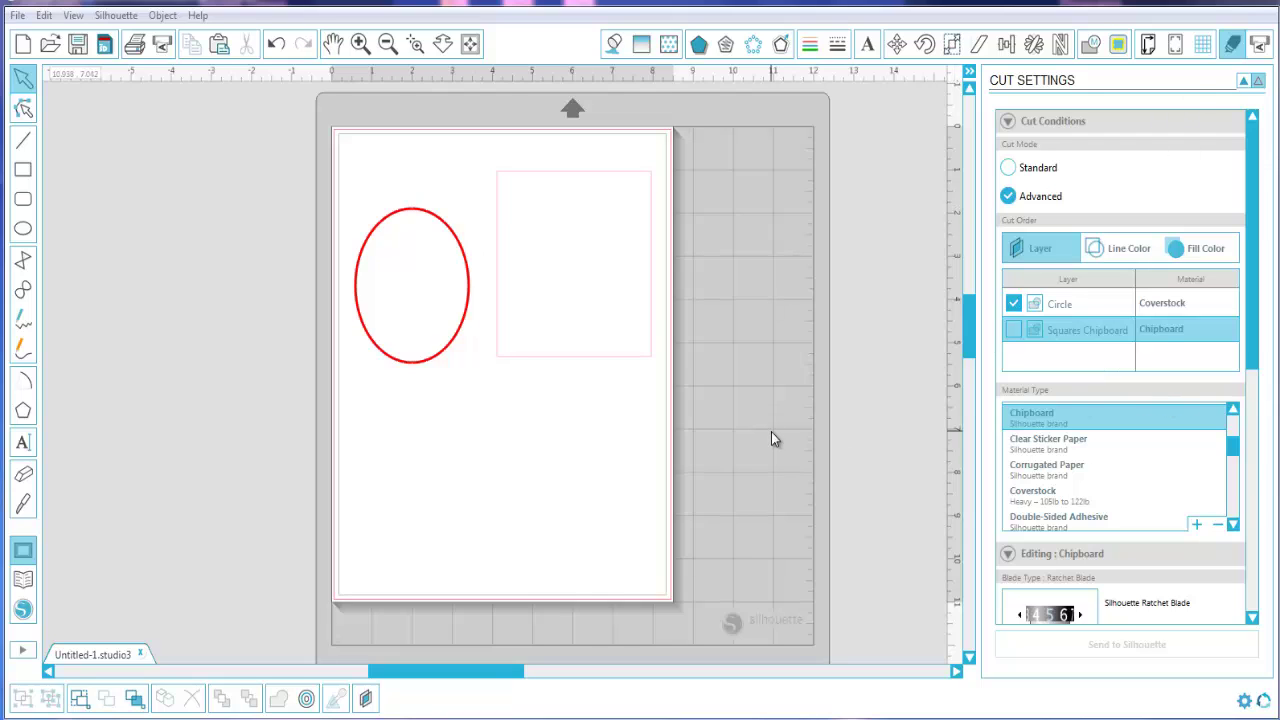
Move the ellipse up close to the top edge of the page
{"action": "left_click_drag", "start_coordinate": [443, 357], "coordinate": [443, 308]}
{"action": "left_click", "coordinate": [449, 432]}
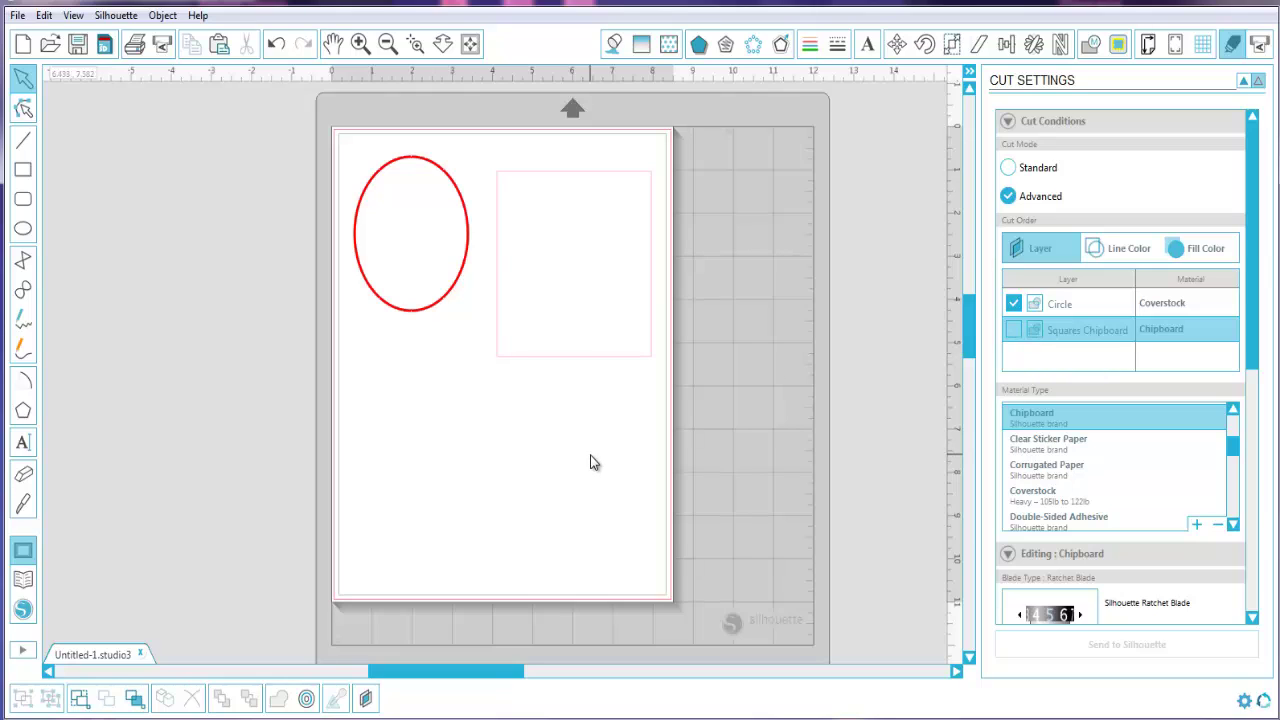
Enable cutting for only the Squares Chipboard layer, excluding the Circle layer, and move the rectangle slightly up the page
{"action": "left_click", "coordinate": [1014, 330]}
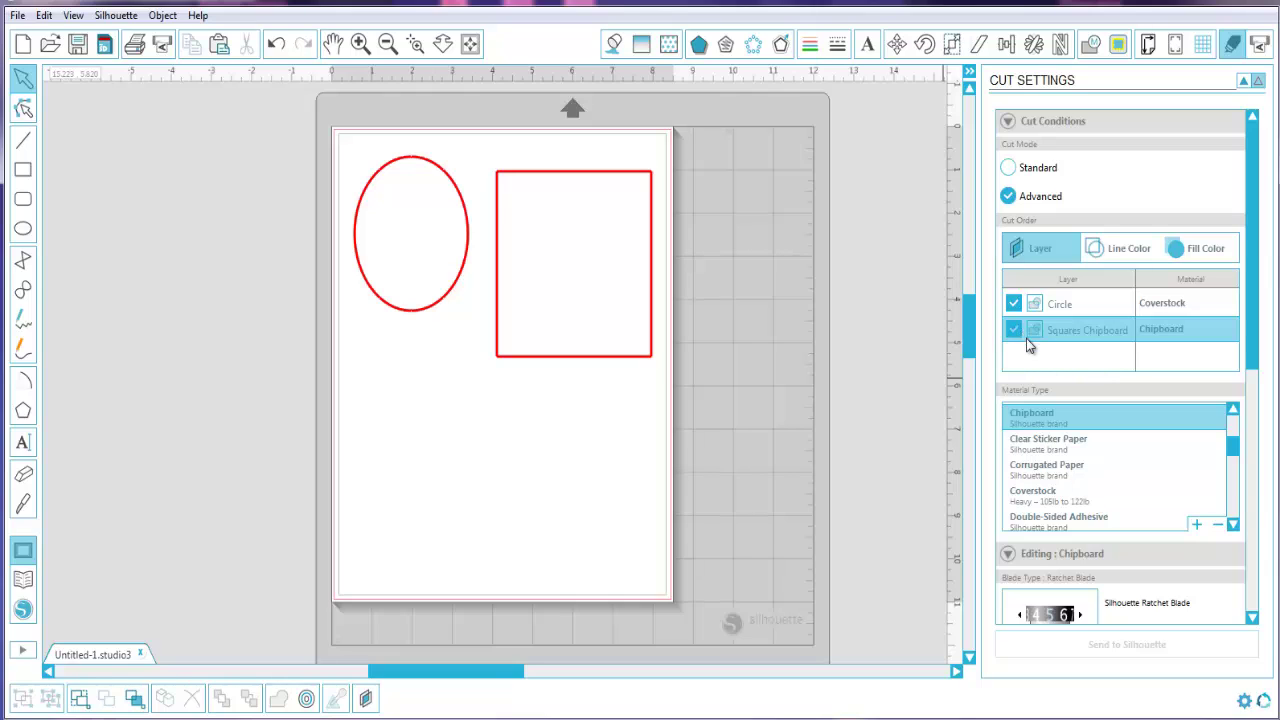
{"action": "left_click", "coordinate": [1013, 304]}
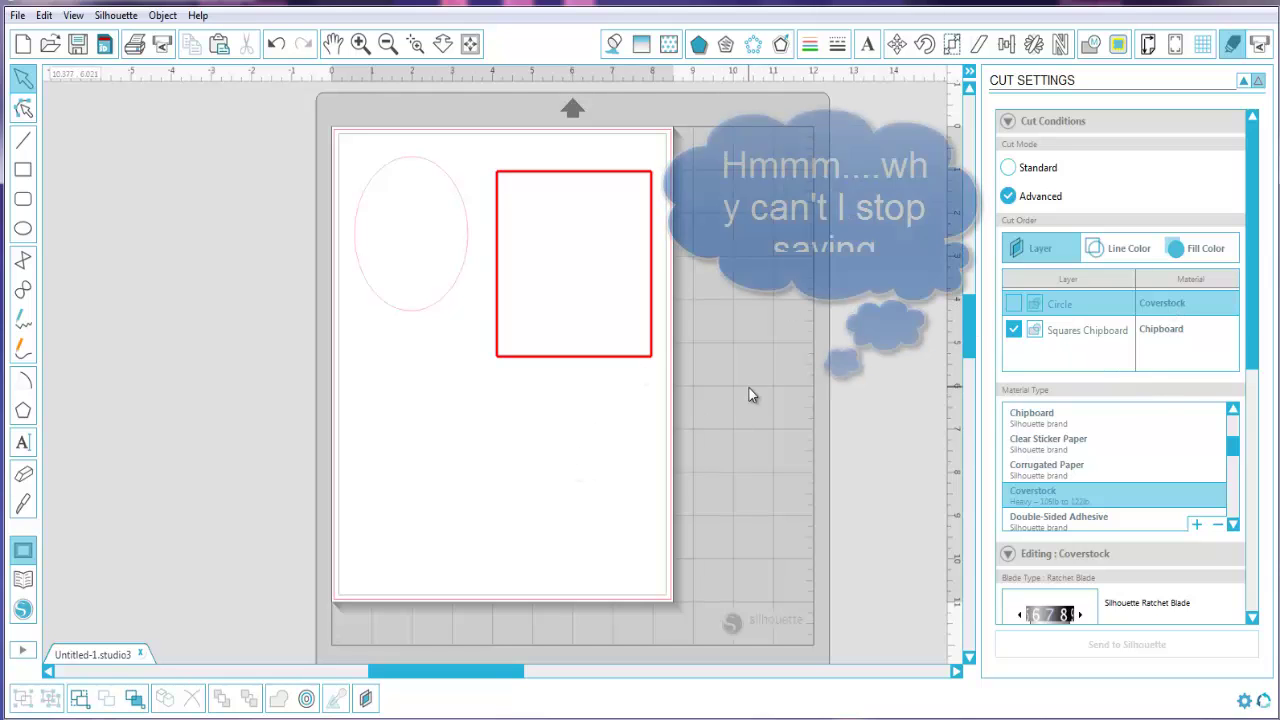
{"action": "left_click_drag", "start_coordinate": [611, 357], "coordinate": [612, 345]}
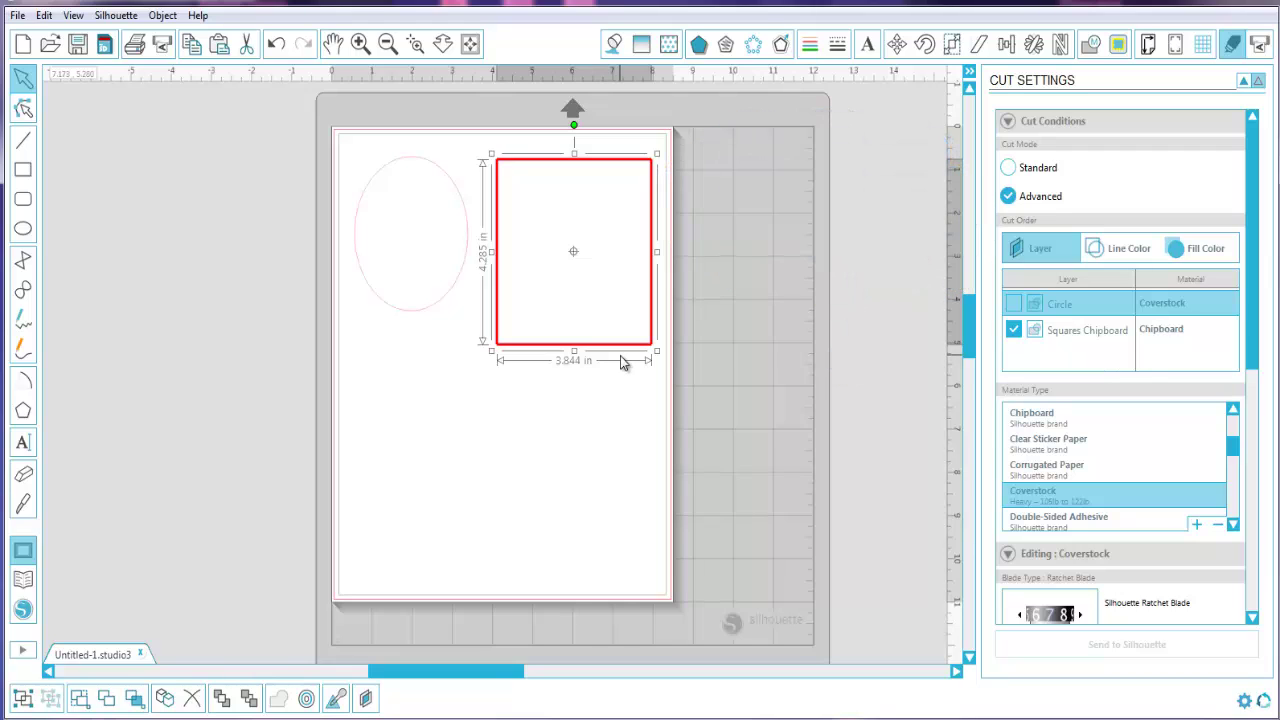
{"action": "left_click", "coordinate": [446, 299]}
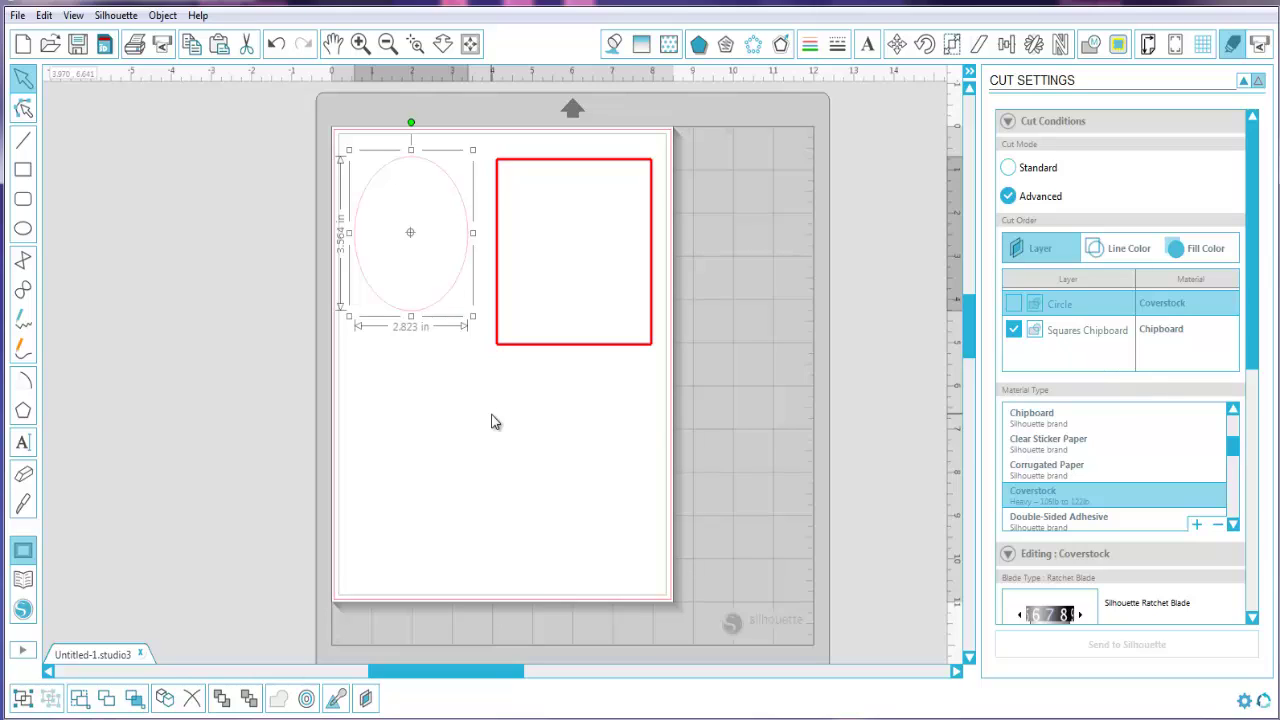
Set the cut order to Fill Color after trying Line Color, and clear the object selection
{"action": "left_click", "coordinate": [1120, 250]}
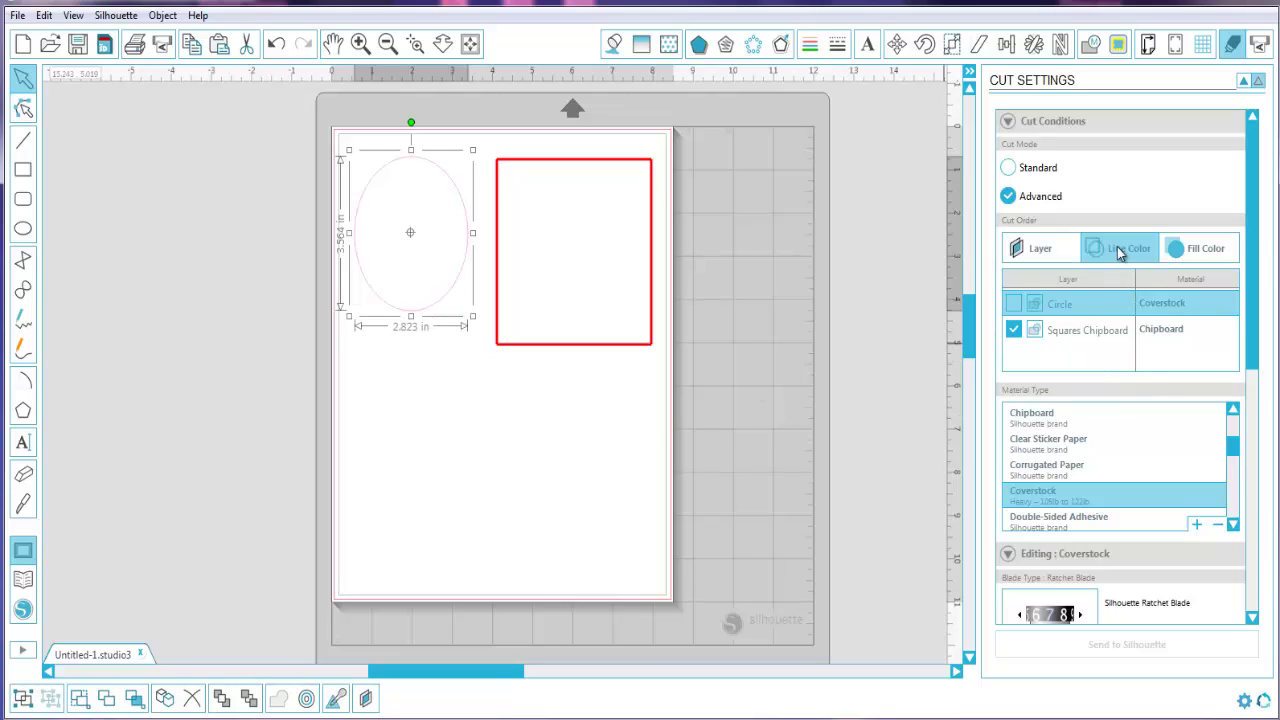
{"action": "left_click", "coordinate": [1187, 252]}
{"action": "left_click", "coordinate": [566, 463]}
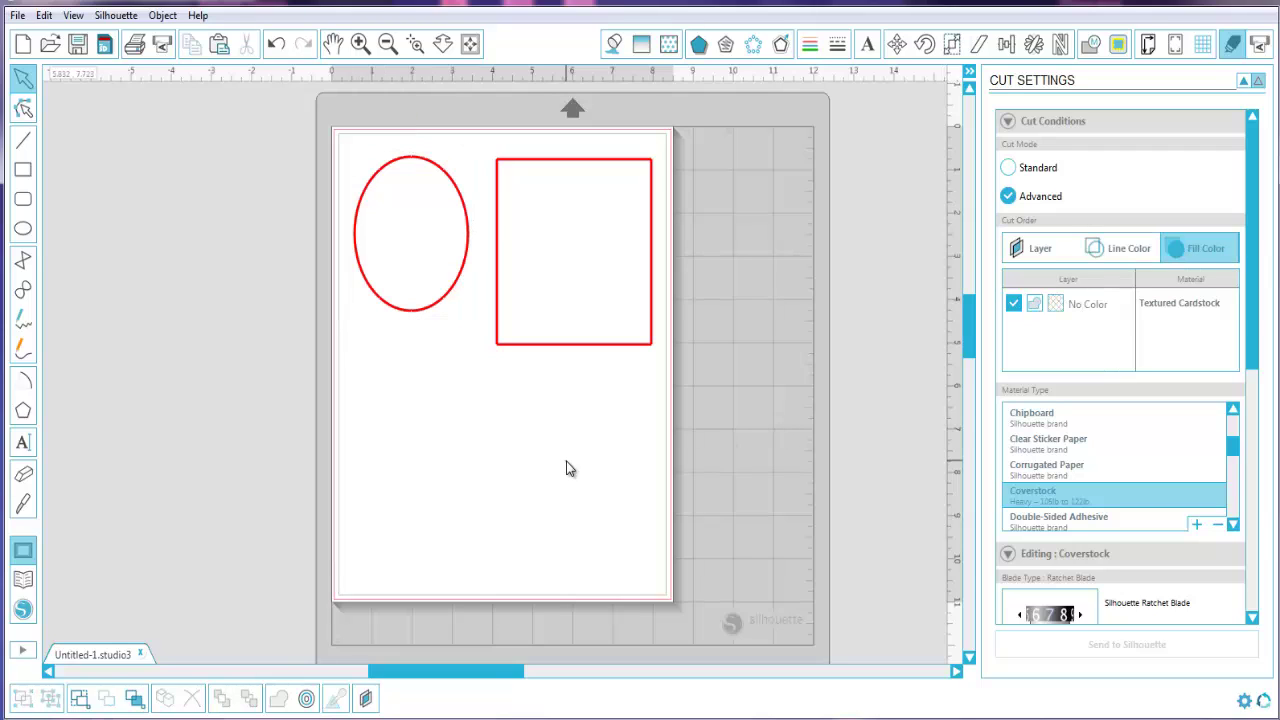
Set the ellipse's line color to olive green and the rectangle's line color to blue
{"action": "left_click", "coordinate": [438, 305]}
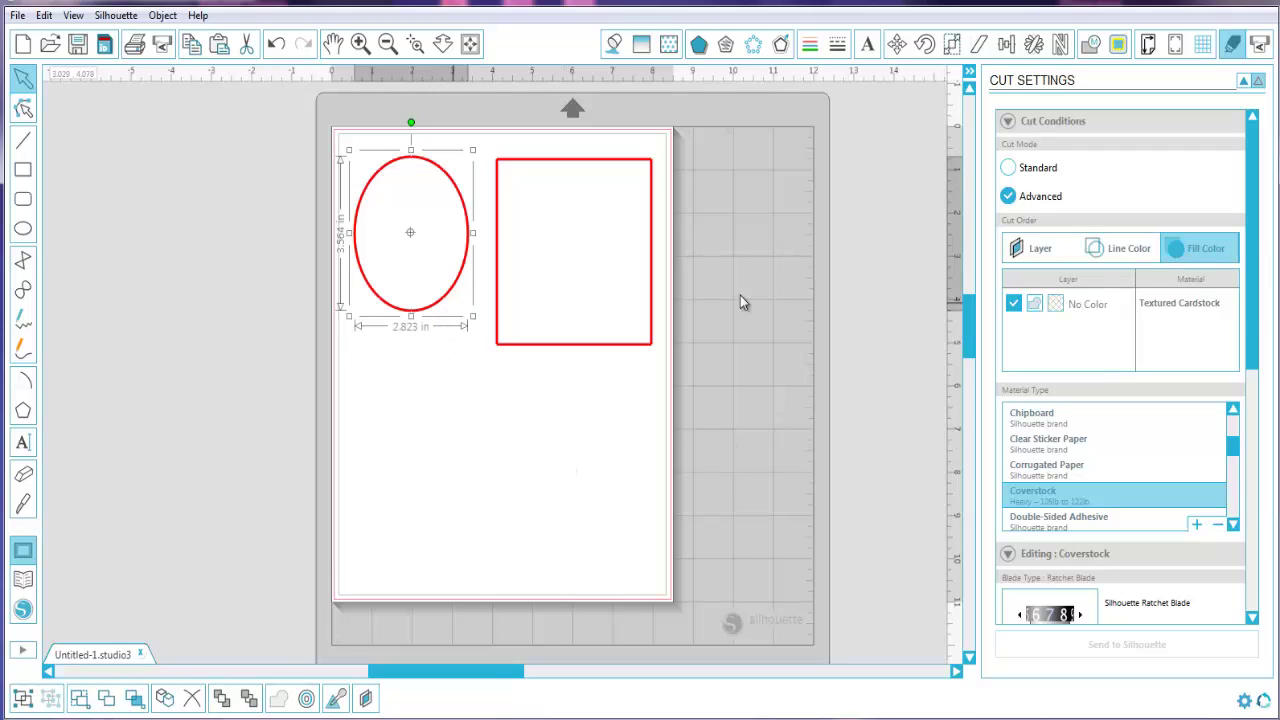
{"action": "left_click", "coordinate": [812, 46]}
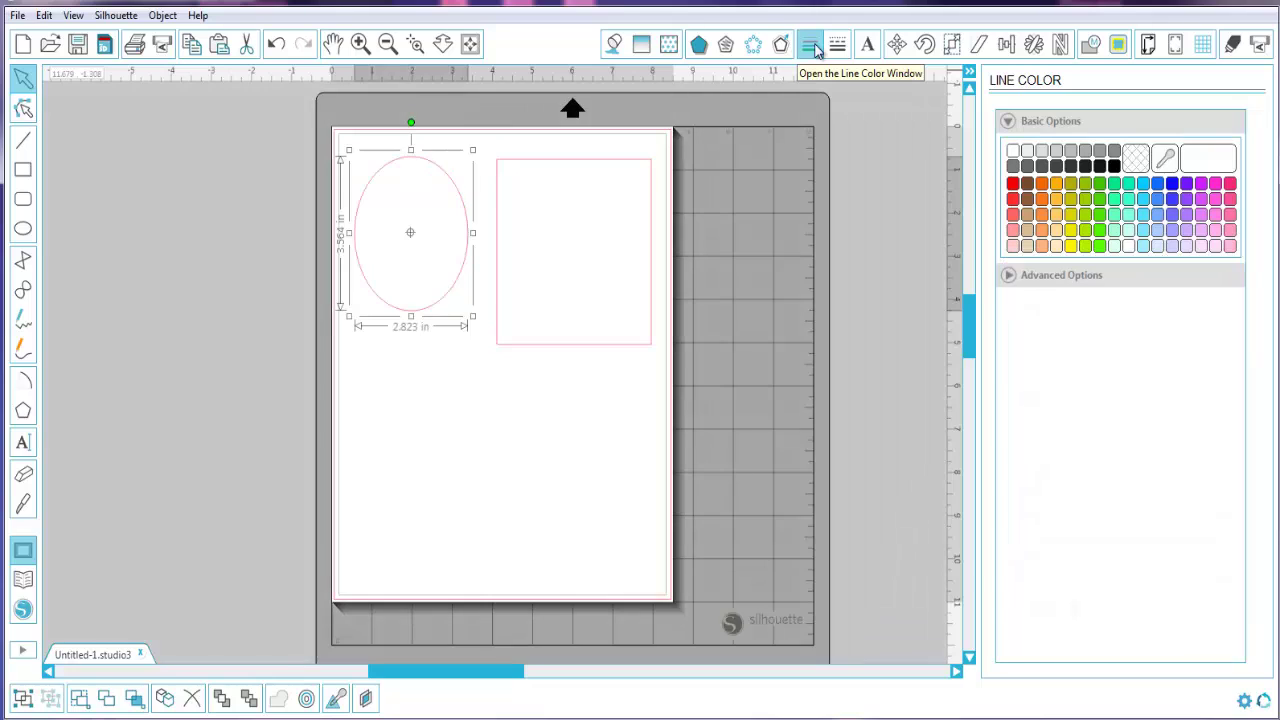
{"action": "left_click", "coordinate": [1098, 185]}
{"action": "left_click", "coordinate": [647, 345]}
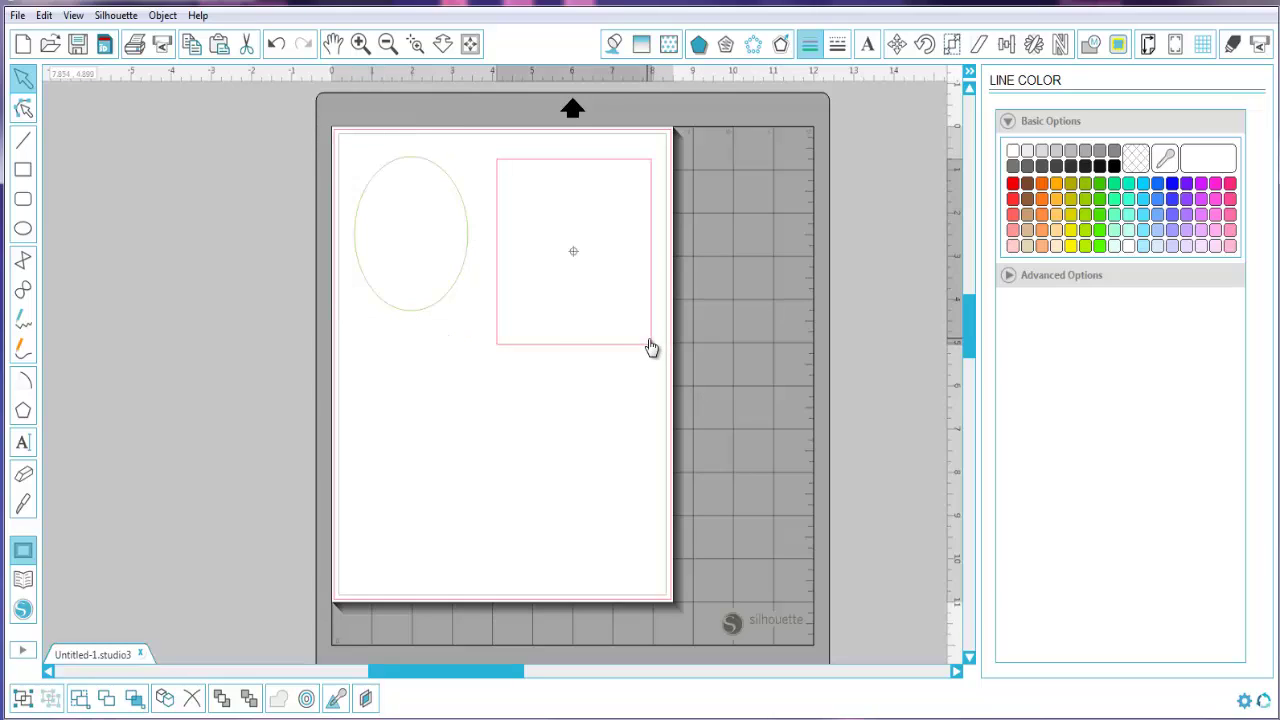
{"action": "left_click", "coordinate": [1172, 184]}
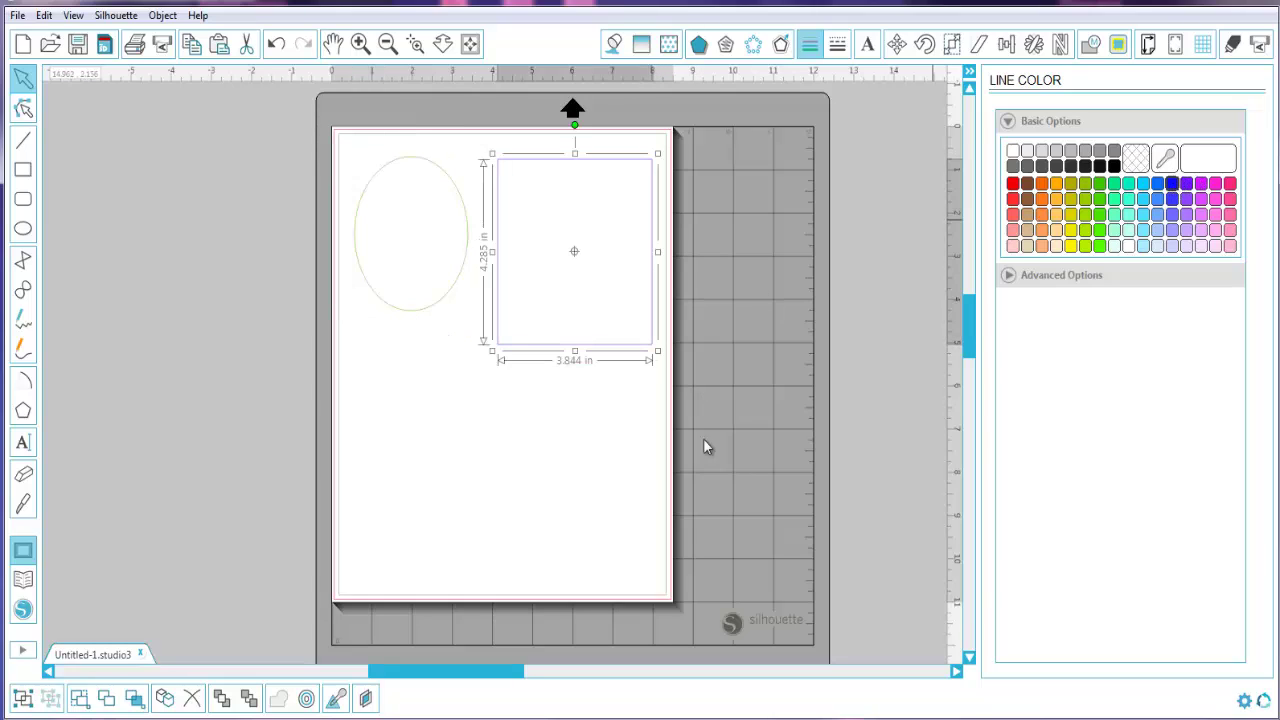
Return to the cut settings, clear the selection and set the cut order to Line Color
{"action": "left_click", "coordinate": [1232, 43]}
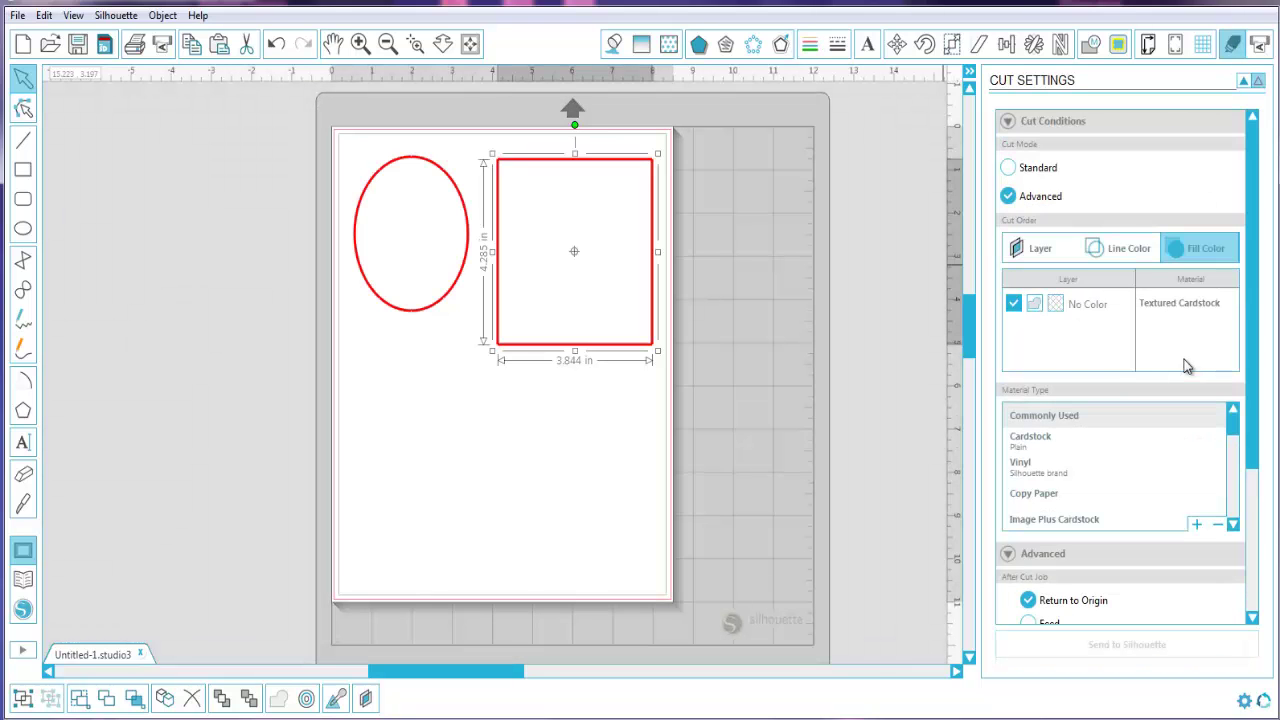
{"action": "left_click", "coordinate": [583, 488]}
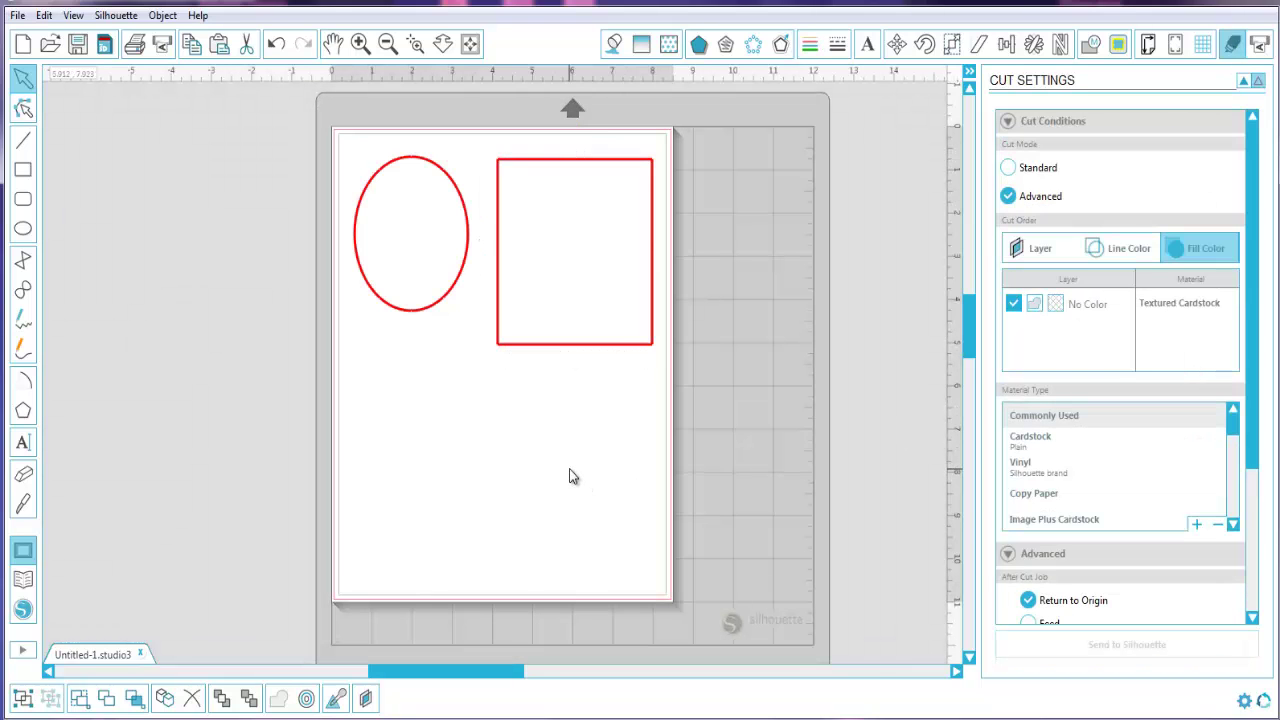
{"action": "left_click", "coordinate": [1128, 258]}
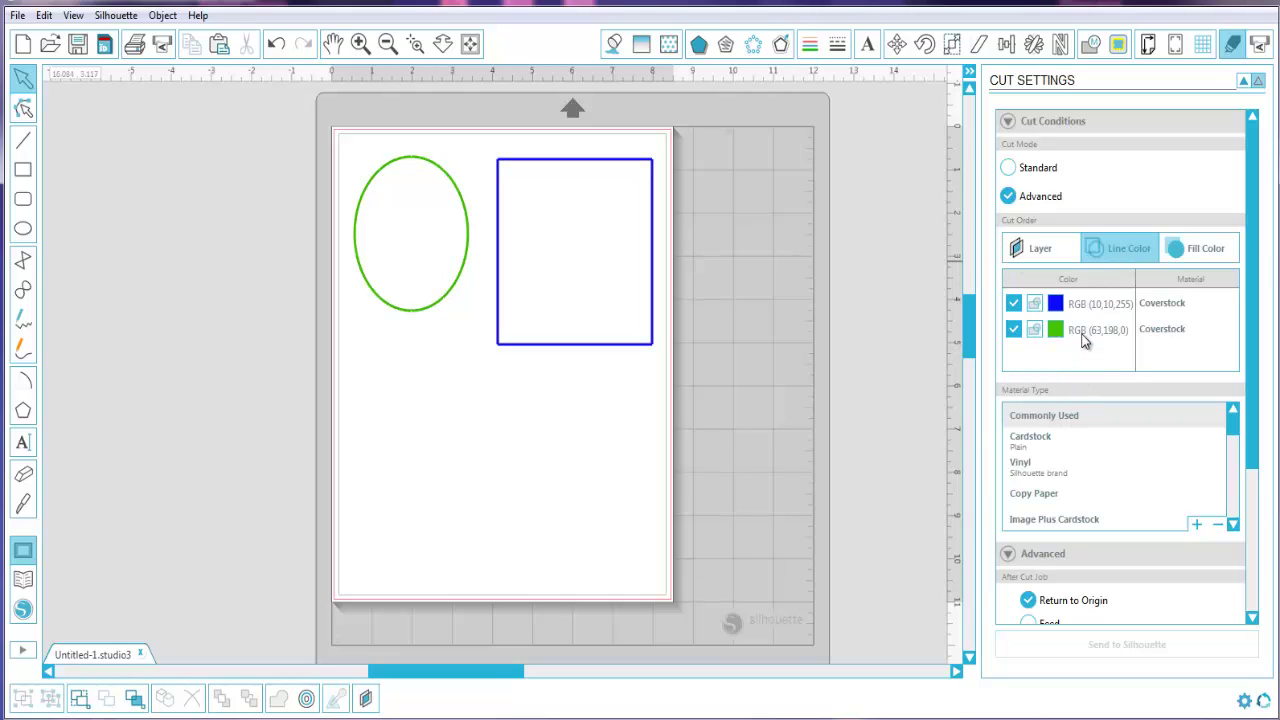
Assign the Chipboard material to the green line color, keeping Coverstock for the blue line color
{"action": "left_click", "coordinate": [1161, 334]}
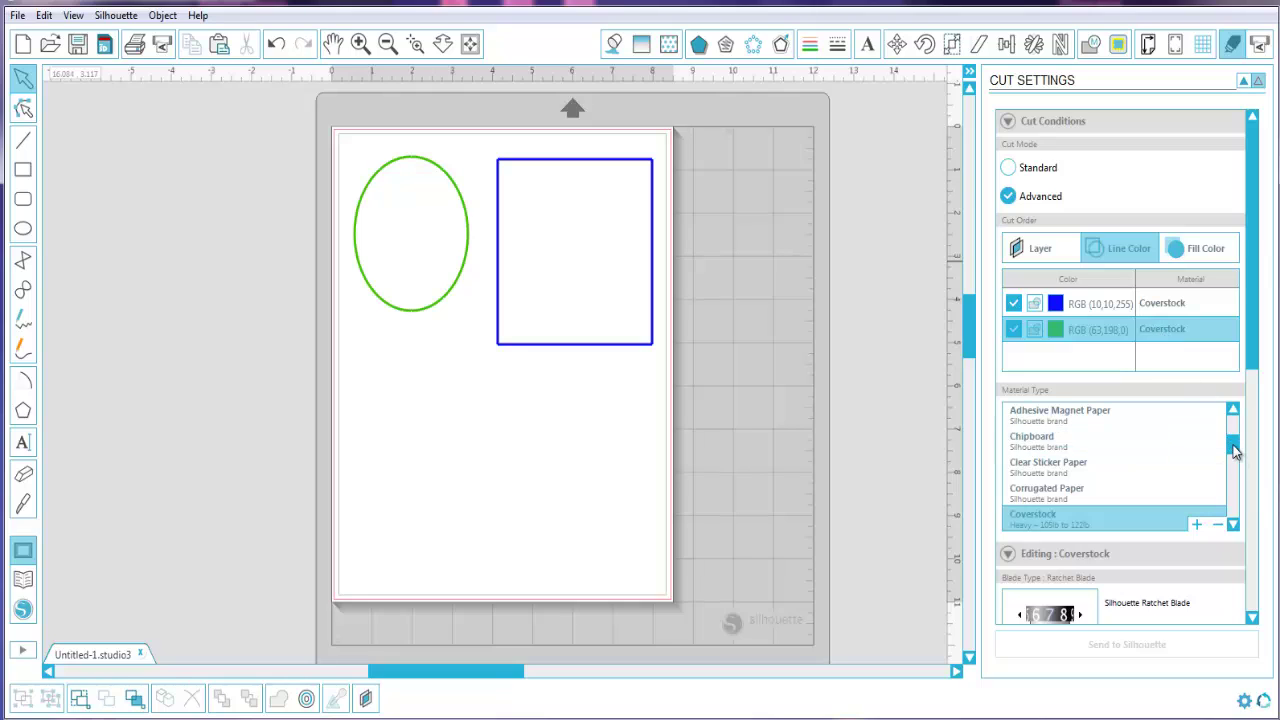
{"action": "scroll", "coordinate": [1236, 446], "scroll_direction": "up", "scroll_amount": 1}
{"action": "scroll", "coordinate": [1236, 446], "scroll_direction": "up", "scroll_amount": 1}
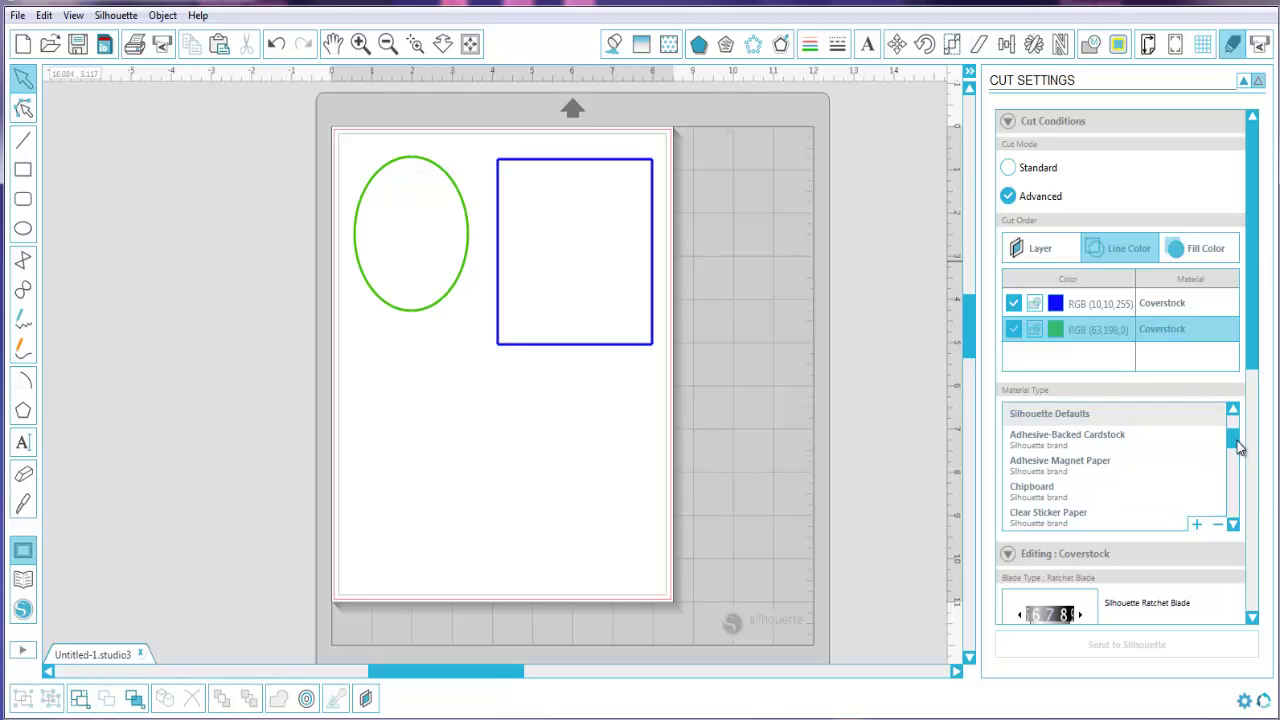
{"action": "left_click", "coordinate": [1062, 490]}
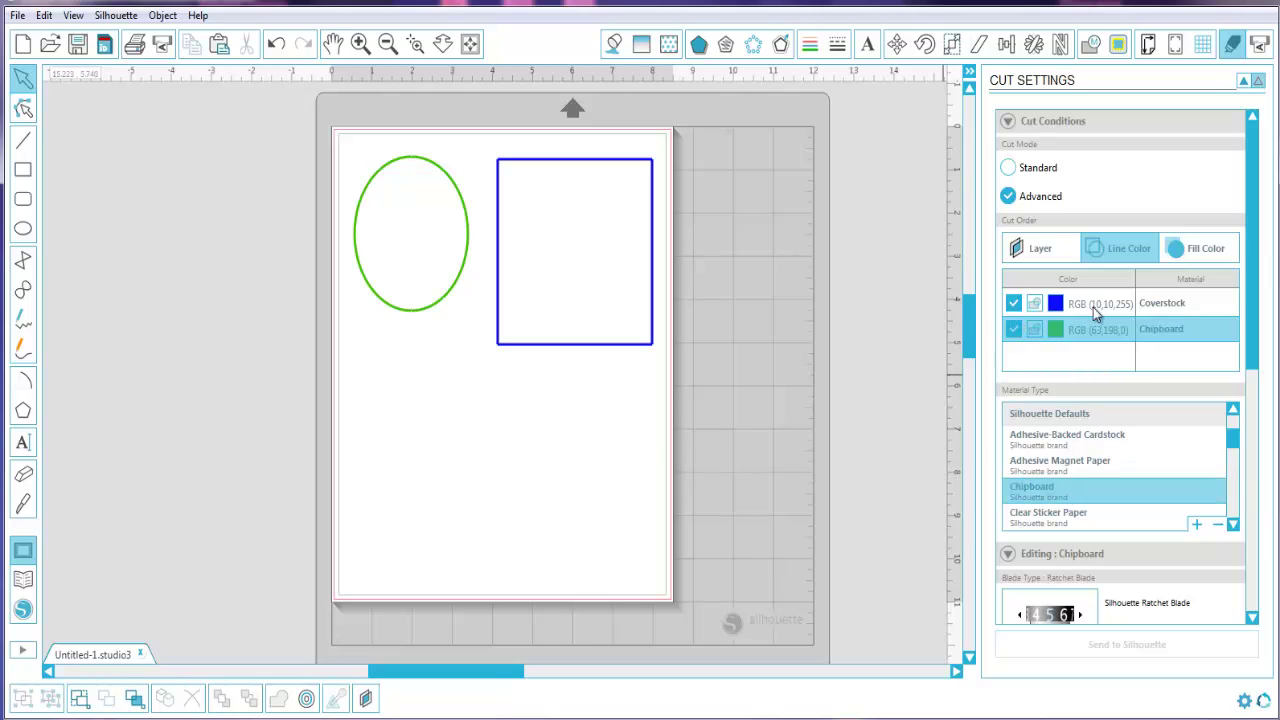
{"action": "left_click", "coordinate": [1172, 310]}
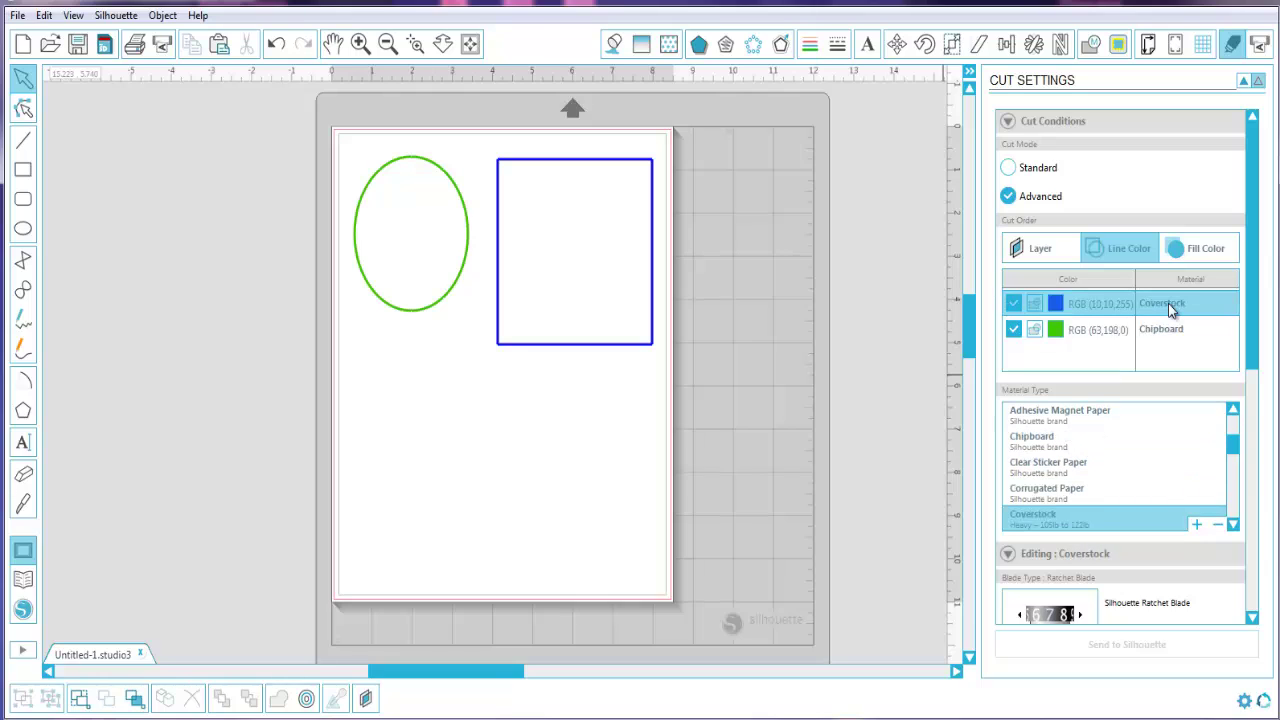
Exclude the green line color from cutting and move the blue rectangle so that it surrounds the ellipse
{"action": "left_click", "coordinate": [1013, 331]}
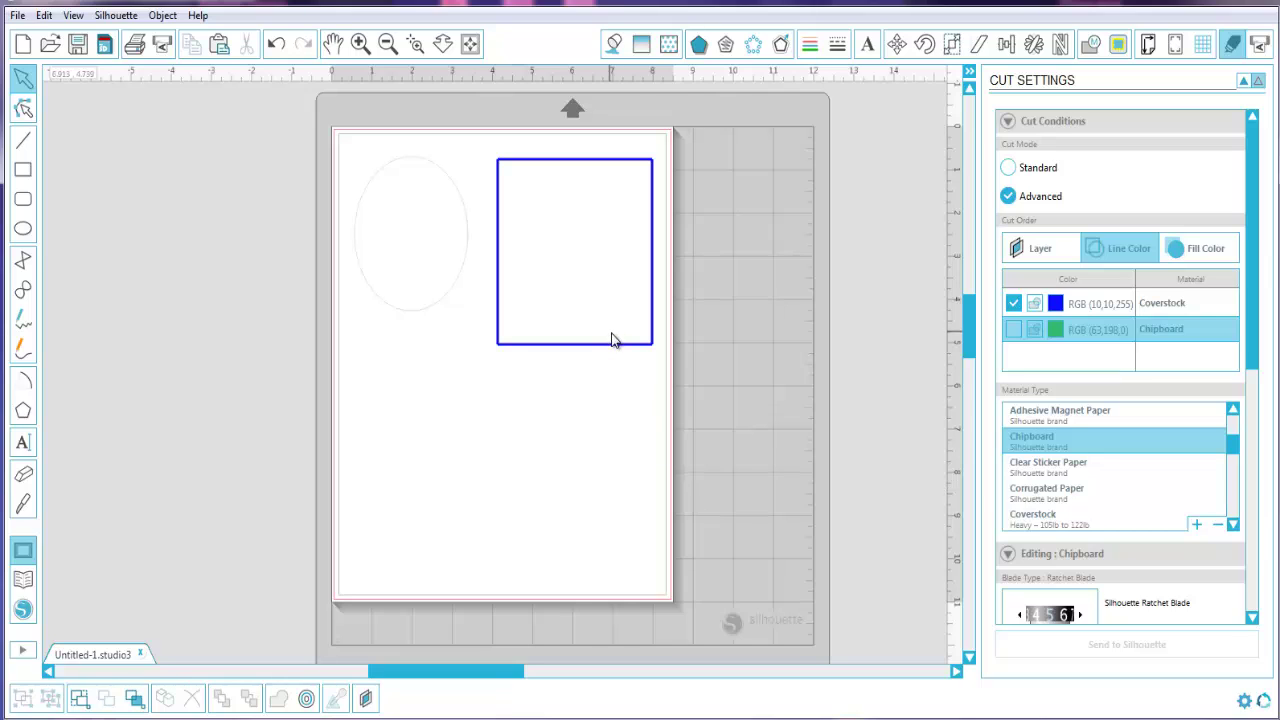
{"action": "left_click_drag", "start_coordinate": [608, 353], "coordinate": [456, 338]}
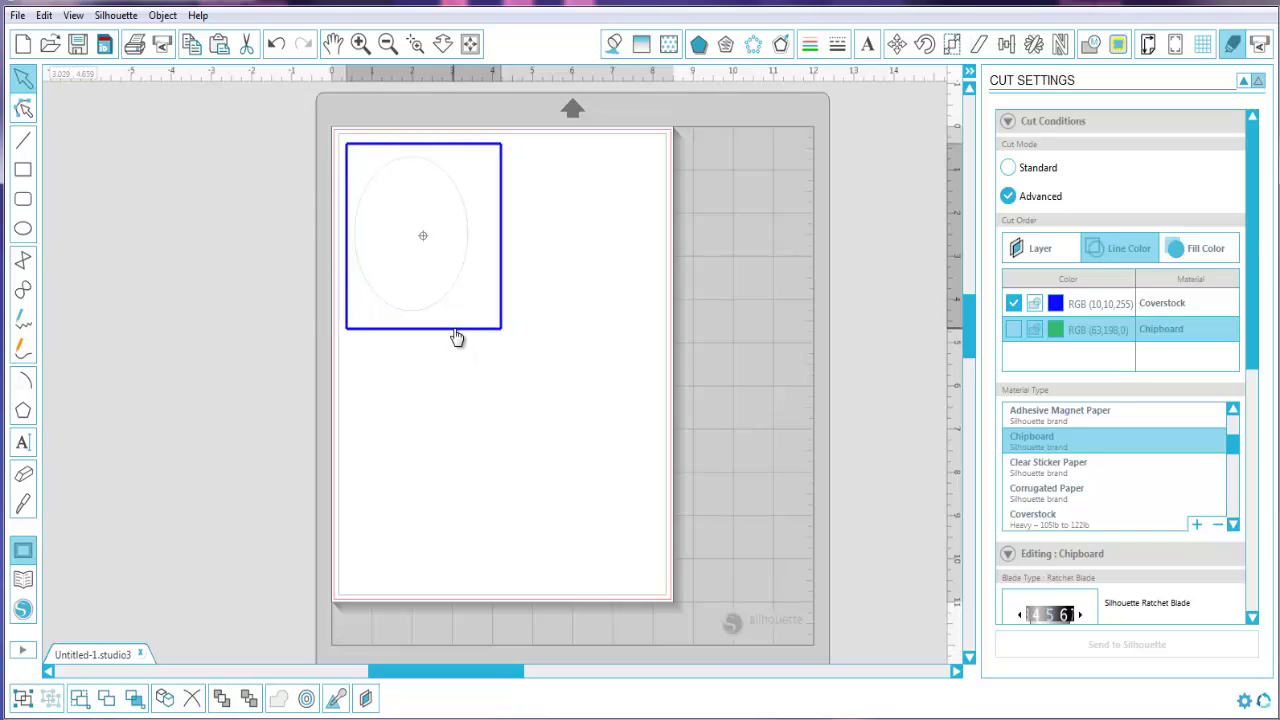
{"action": "left_click", "coordinate": [868, 358]}
{"action": "left_click_drag", "start_coordinate": [503, 228], "coordinate": [503, 224]}
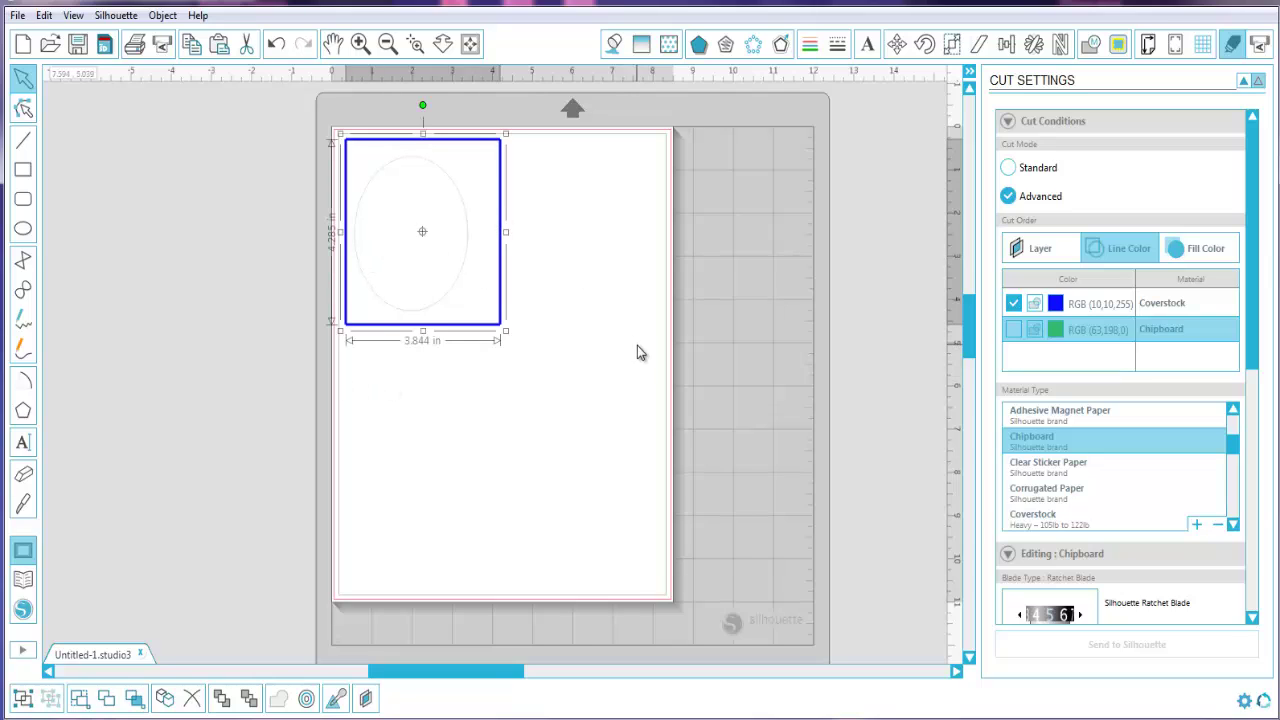
{"action": "left_click", "coordinate": [1157, 310]}
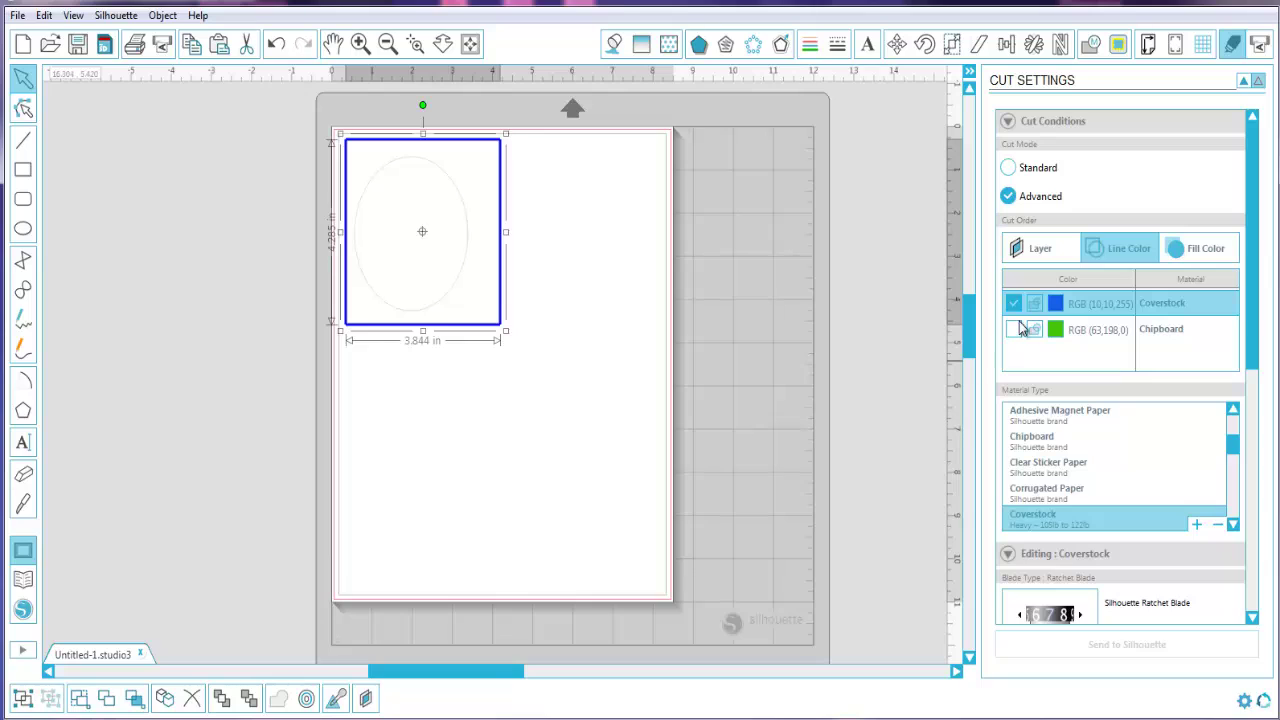
Set the cut order to Fill Color, and fill the rectangle red, placing it to the right of the ellipse
{"action": "left_click", "coordinate": [1212, 250]}
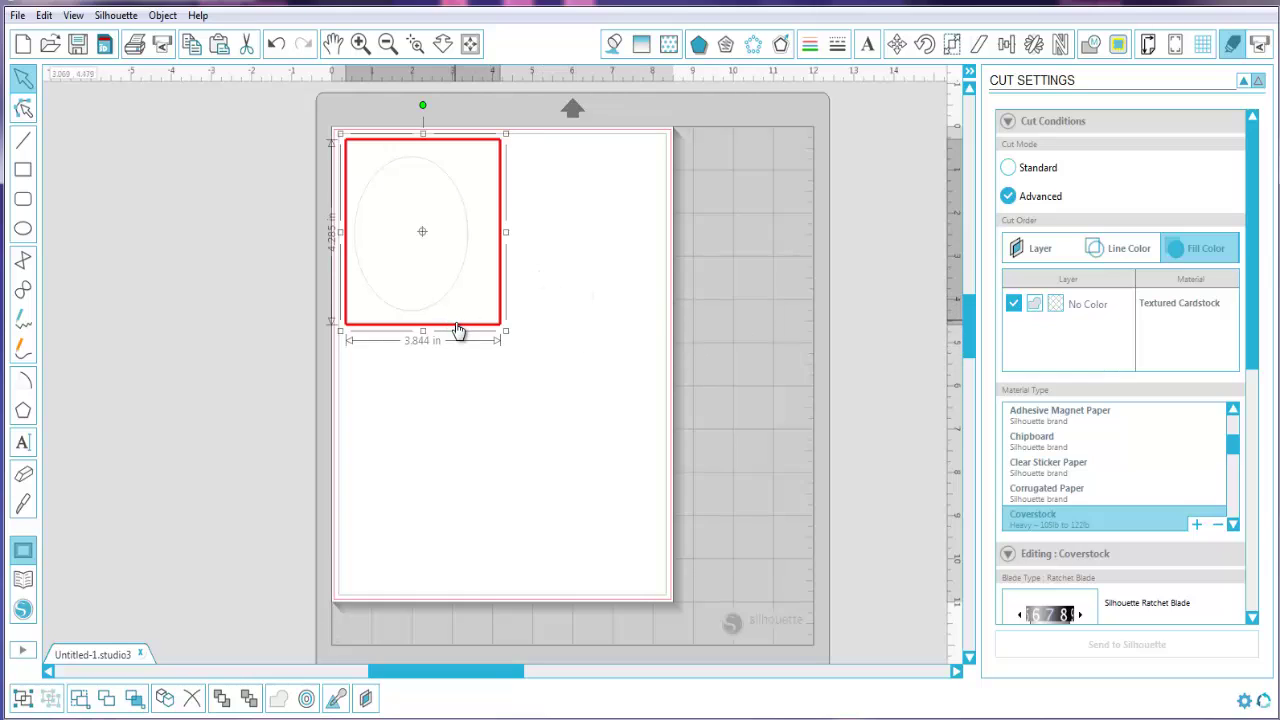
{"action": "left_click", "coordinate": [614, 46]}
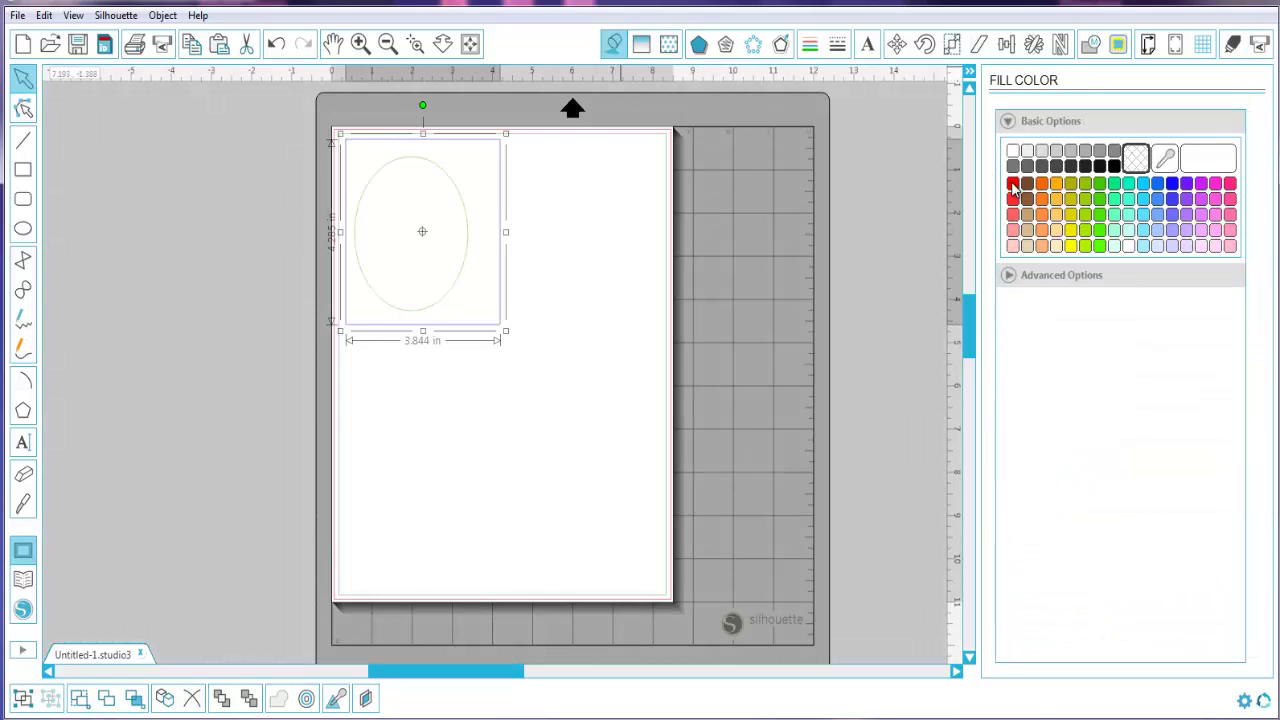
{"action": "left_click", "coordinate": [1012, 183]}
{"action": "left_click_drag", "start_coordinate": [471, 249], "coordinate": [606, 283]}
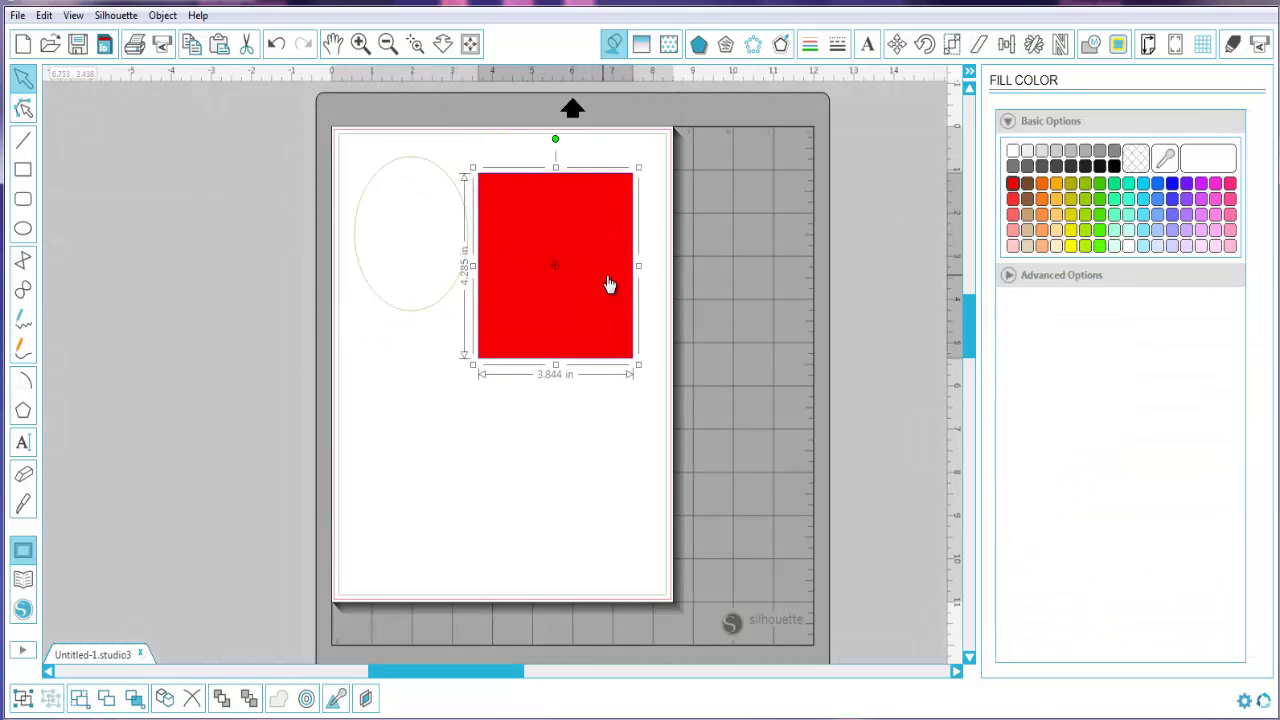
Fill the ellipse with green and clear the selection
{"action": "left_click", "coordinate": [428, 314]}
{"action": "left_click", "coordinate": [428, 312]}
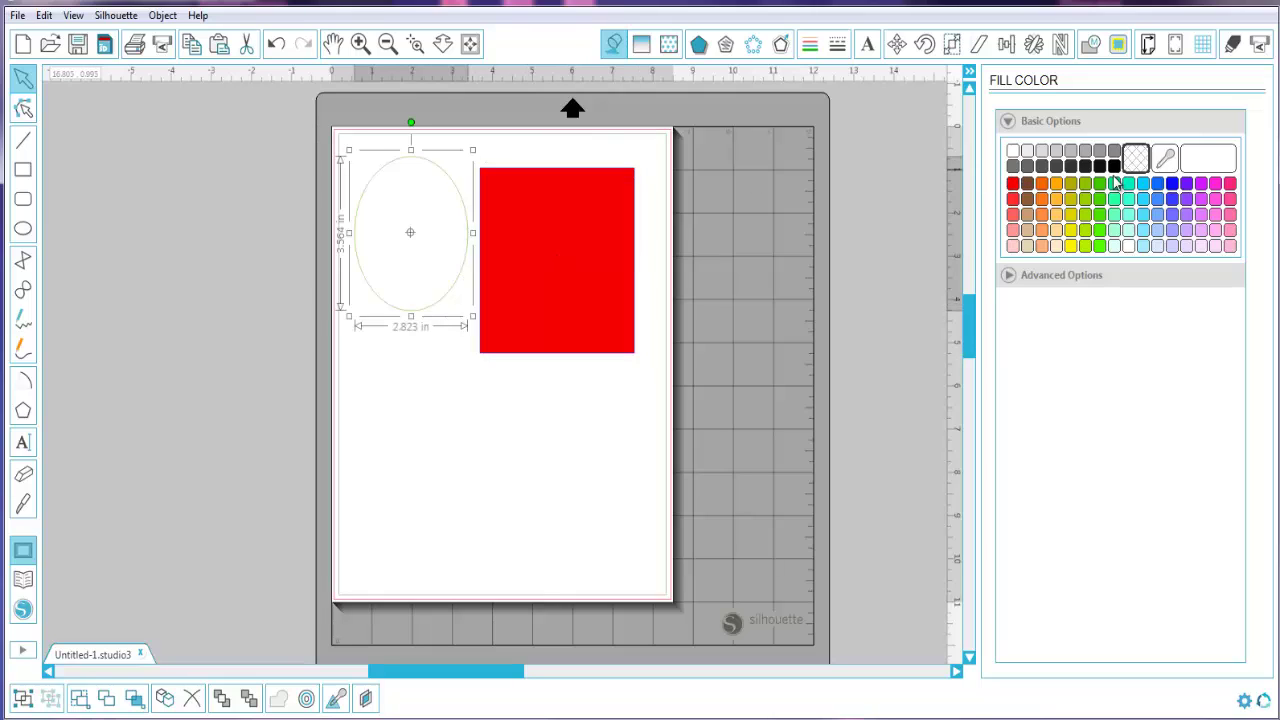
{"action": "left_click", "coordinate": [1097, 185]}
{"action": "left_click", "coordinate": [586, 467]}
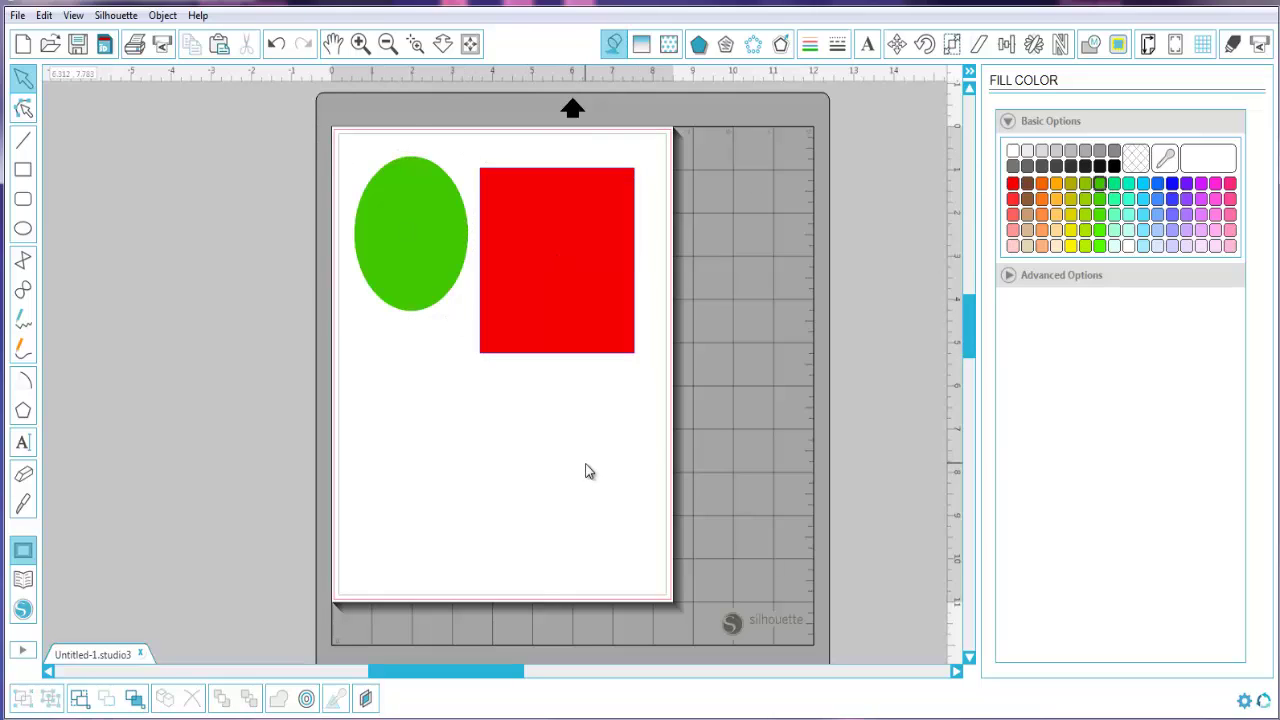
In the cut settings, assign Chipboard to the red fill color and keep Coverstock for the green one
{"action": "left_click", "coordinate": [1233, 44]}
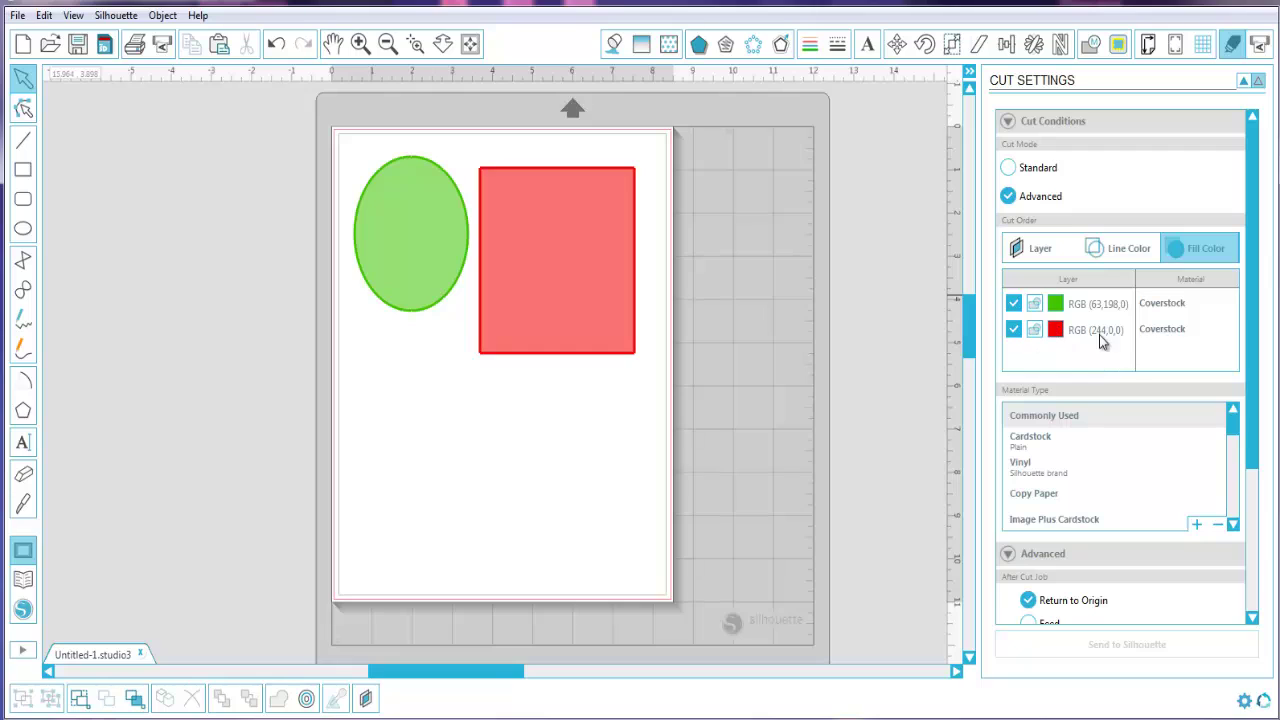
{"action": "left_click", "coordinate": [1163, 335]}
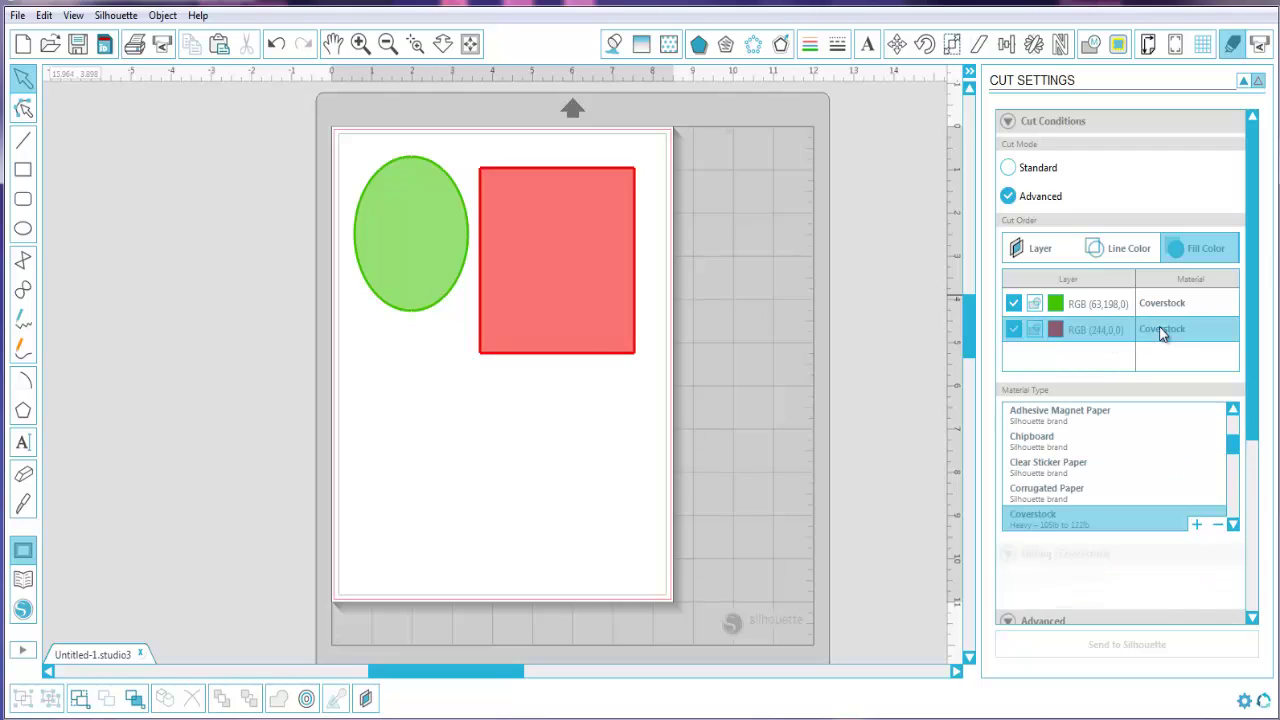
{"action": "left_click", "coordinate": [1053, 440]}
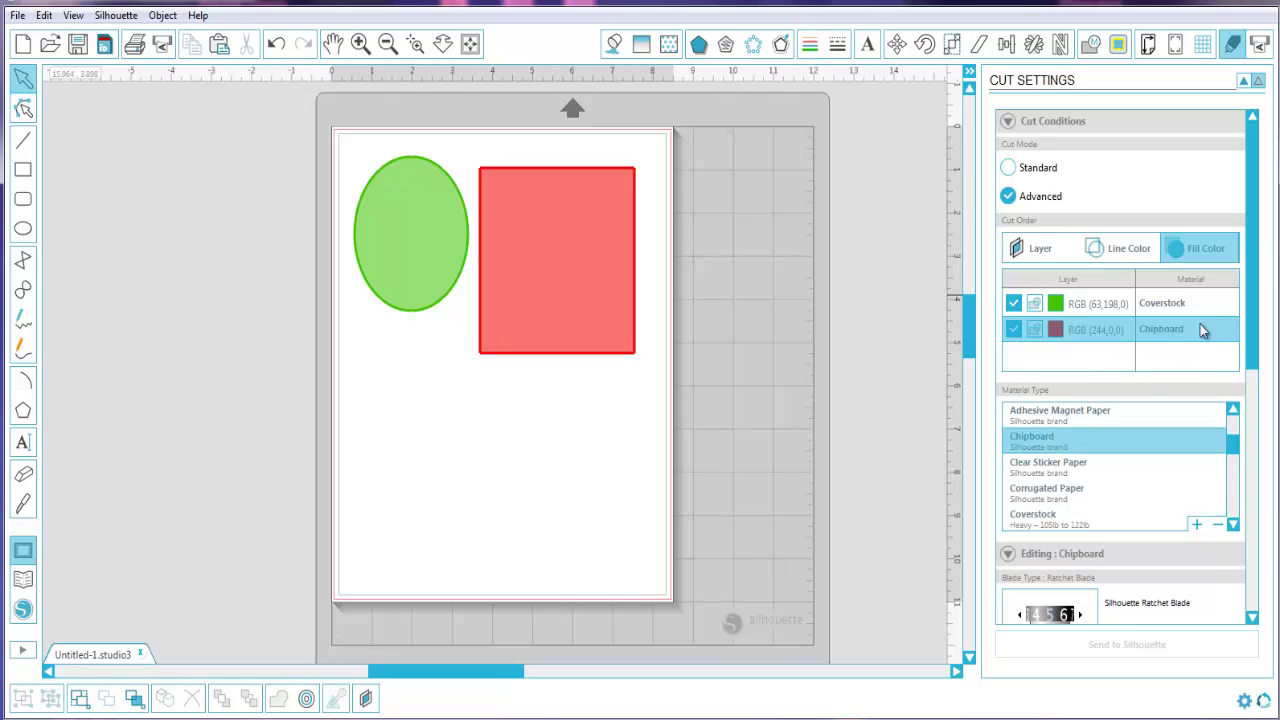
{"action": "left_click", "coordinate": [1165, 305]}
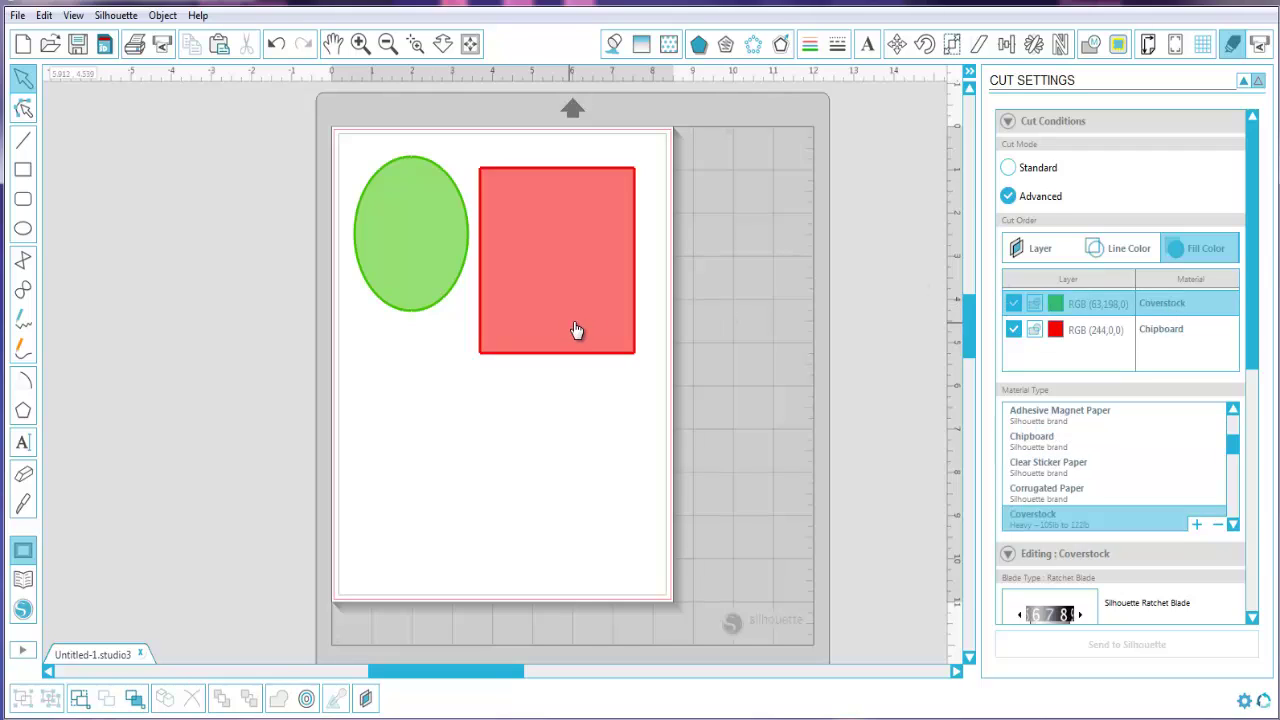
Move the red rectangle over the ellipse and enable cutting for only the red fill color, after trying only the green one
{"action": "left_click_drag", "start_coordinate": [557, 328], "coordinate": [440, 303]}
{"action": "left_click", "coordinate": [617, 460]}
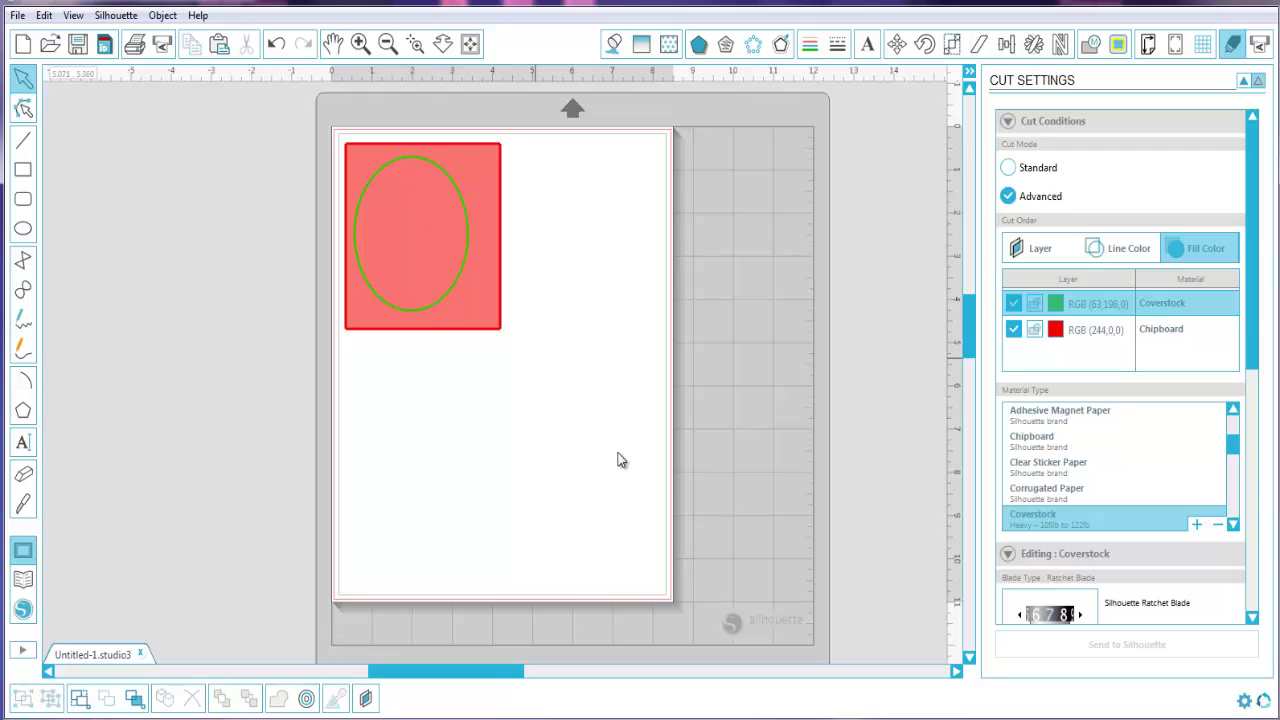
{"action": "left_click", "coordinate": [1014, 331]}
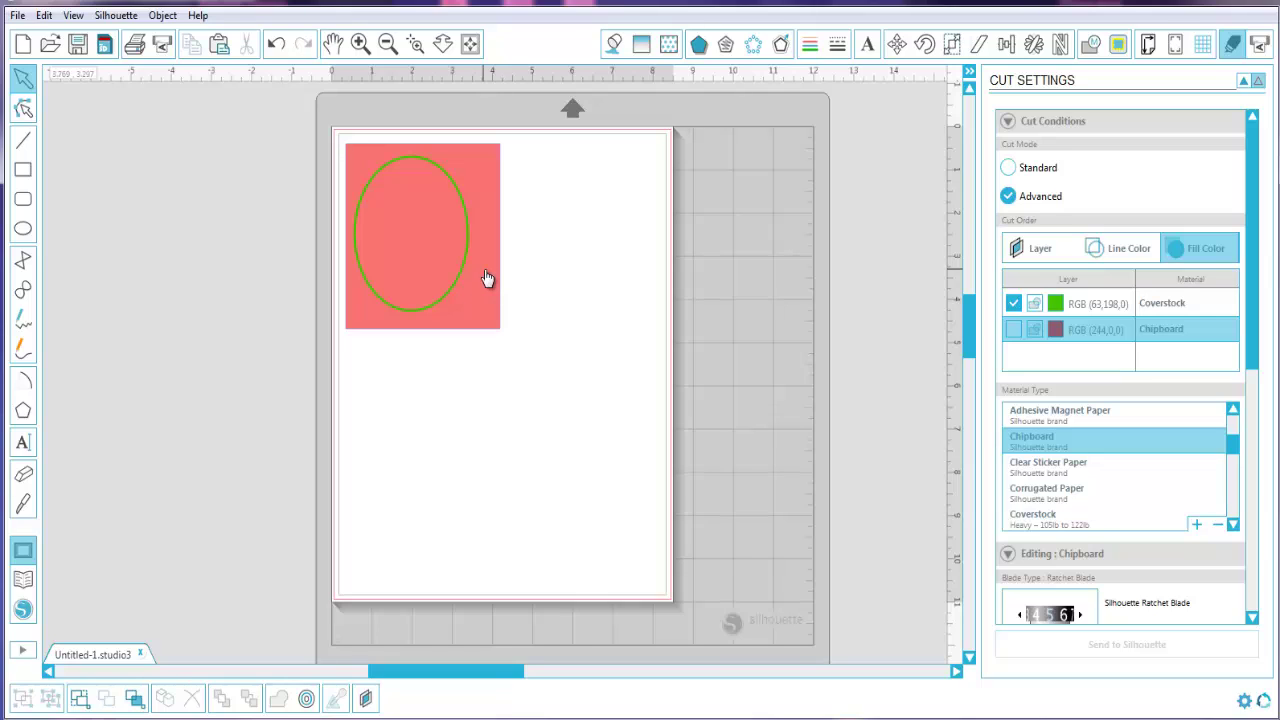
{"action": "left_click", "coordinate": [1014, 305]}
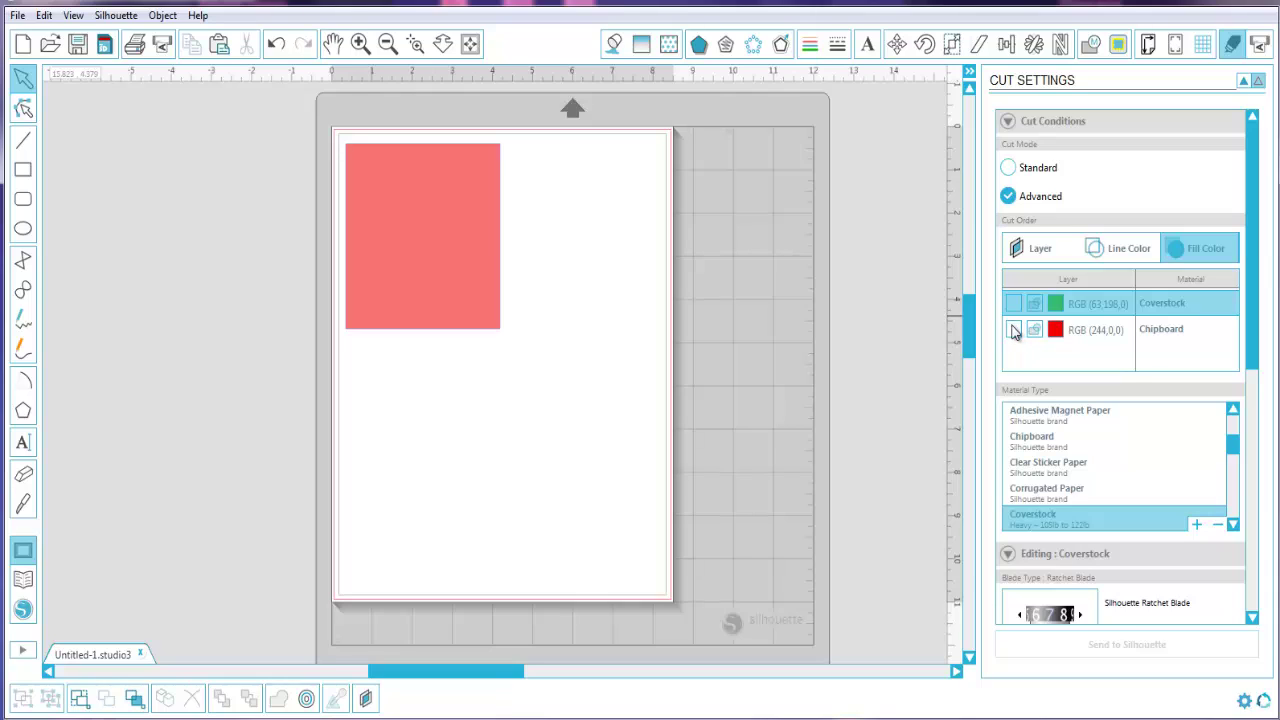
{"action": "left_click", "coordinate": [1013, 303]}
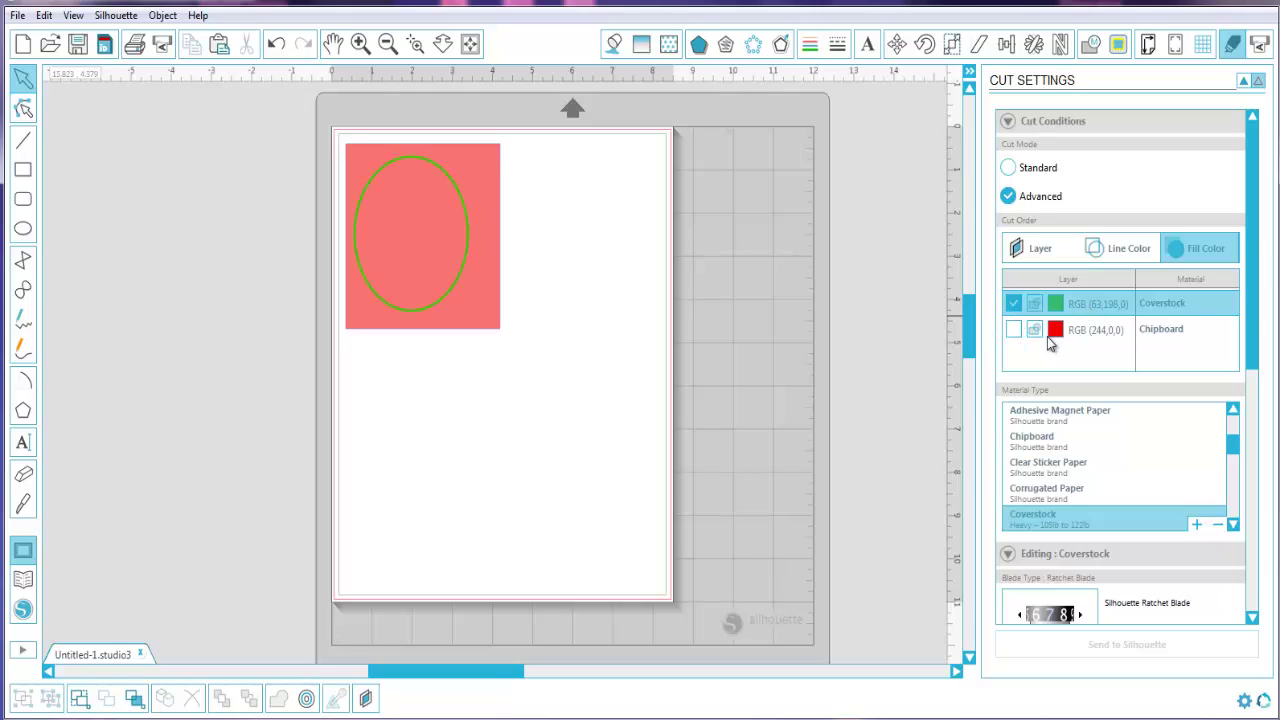
{"action": "left_click", "coordinate": [1013, 303]}
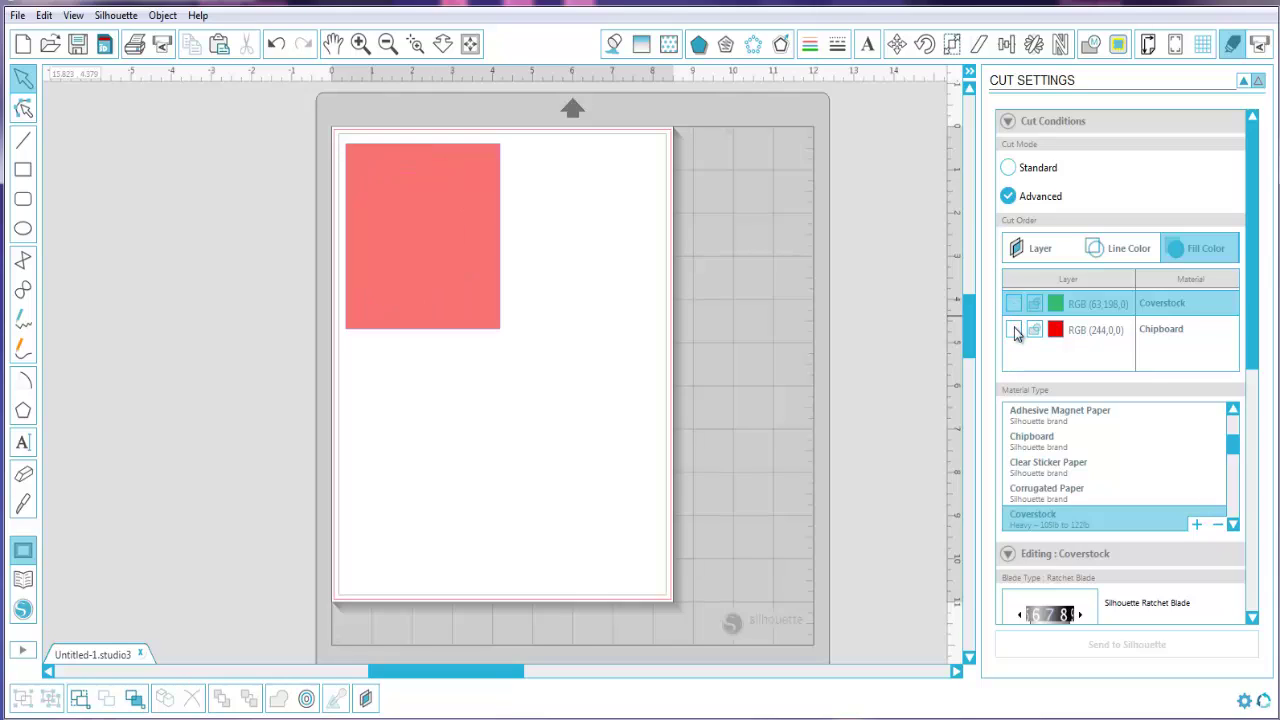
{"action": "left_click", "coordinate": [1014, 330]}
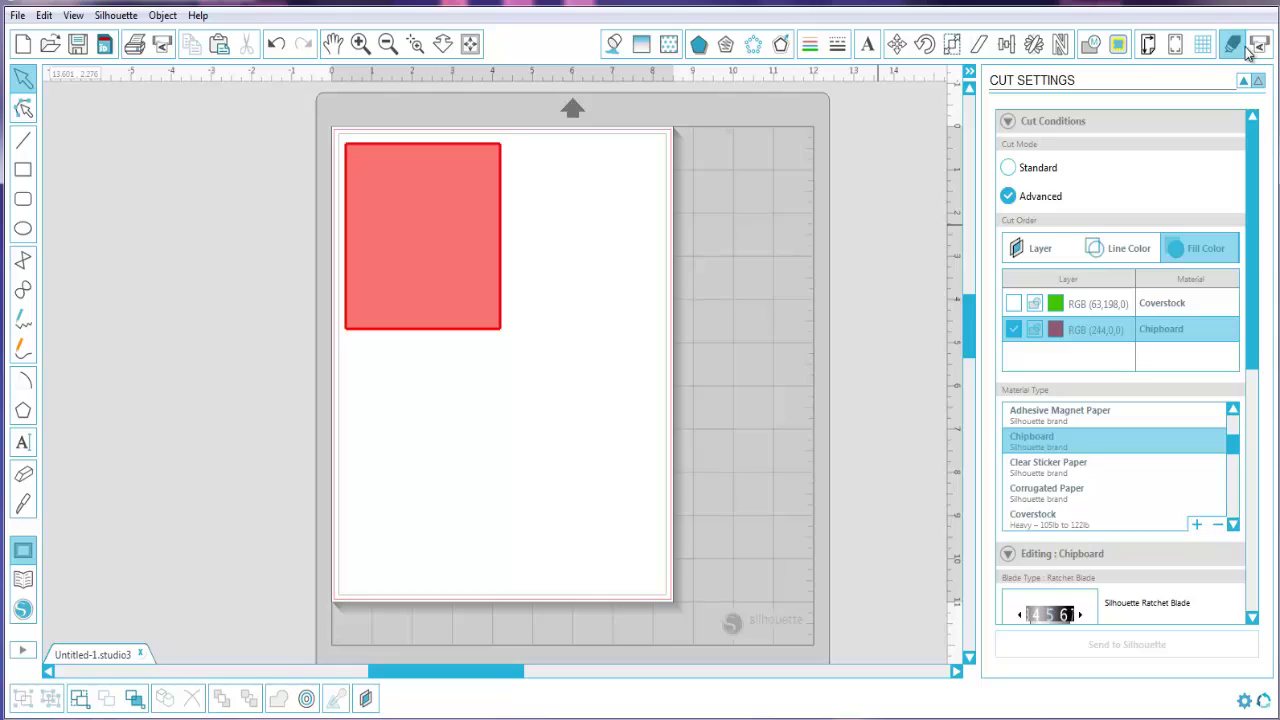
Switch the cut mode to Standard, and move the red rectangle back to the right of the ellipse, leaving it selected
{"action": "left_click", "coordinate": [1010, 168]}
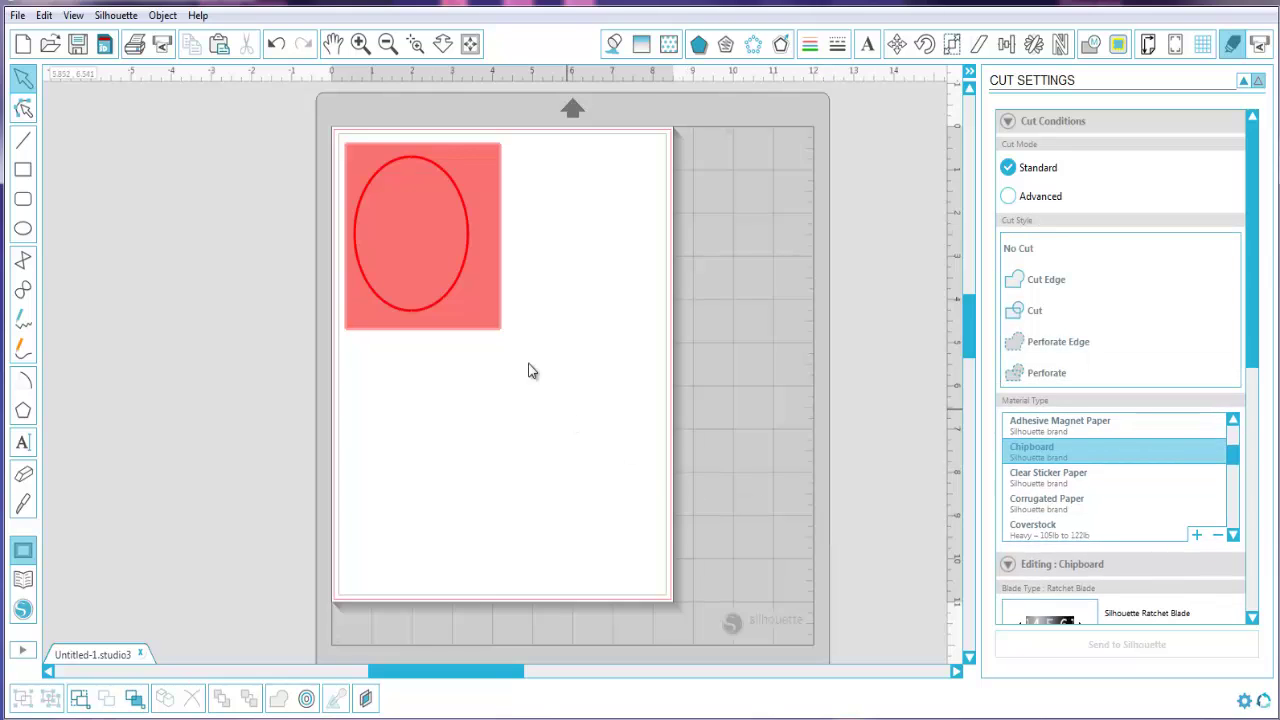
{"action": "left_click", "coordinate": [460, 294]}
{"action": "left_click_drag", "start_coordinate": [460, 294], "coordinate": [595, 302]}
{"action": "left_click", "coordinate": [534, 466]}
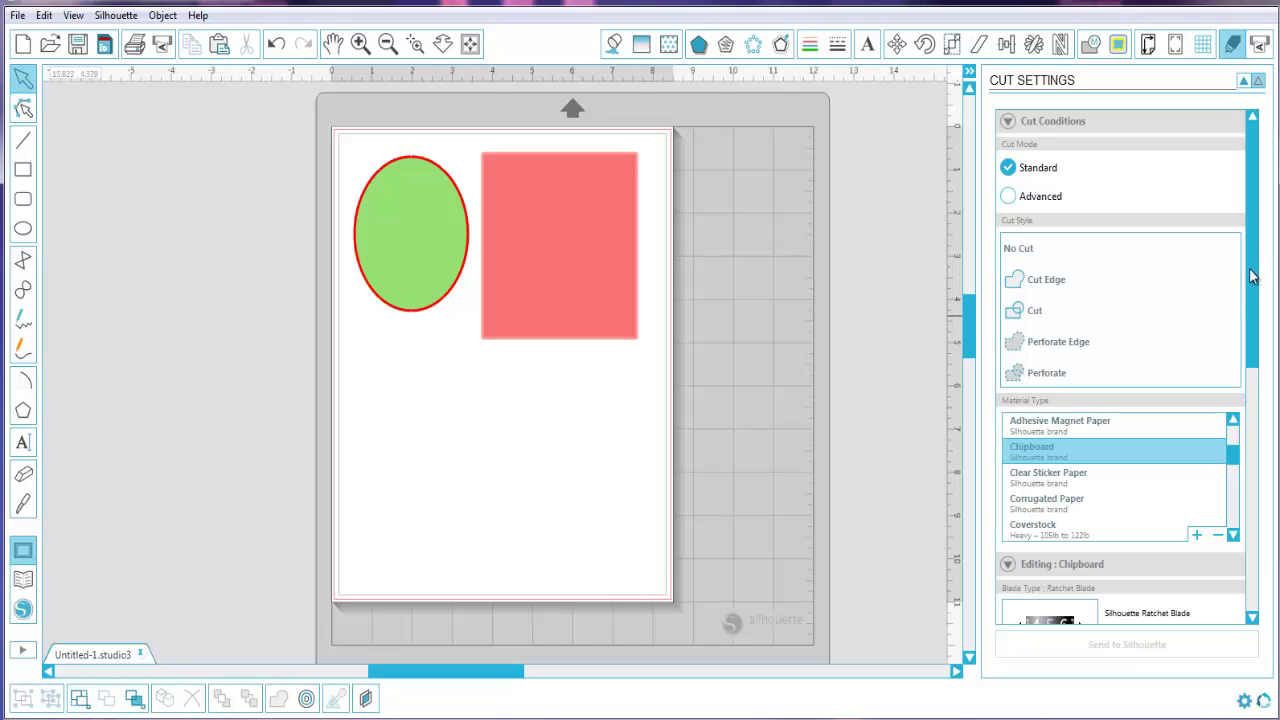
{"action": "left_click_drag", "start_coordinate": [1250, 277], "coordinate": [1248, 210]}
{"action": "left_click", "coordinate": [569, 331]}
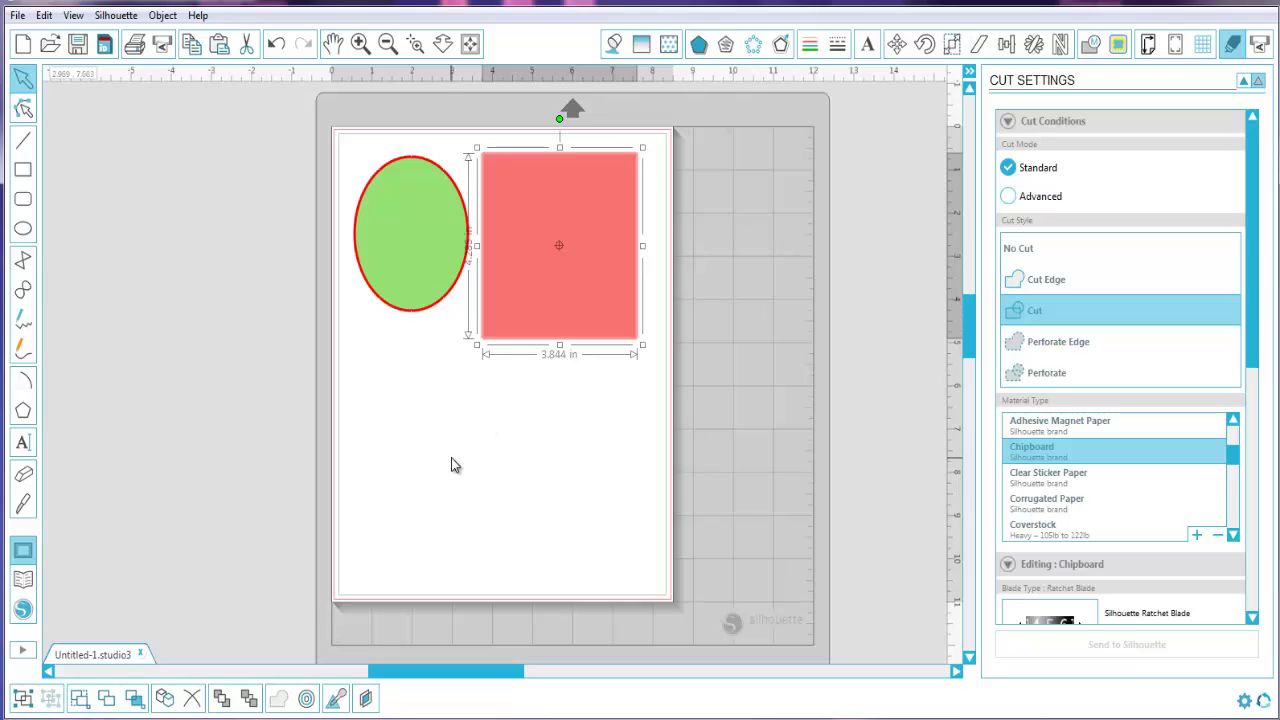